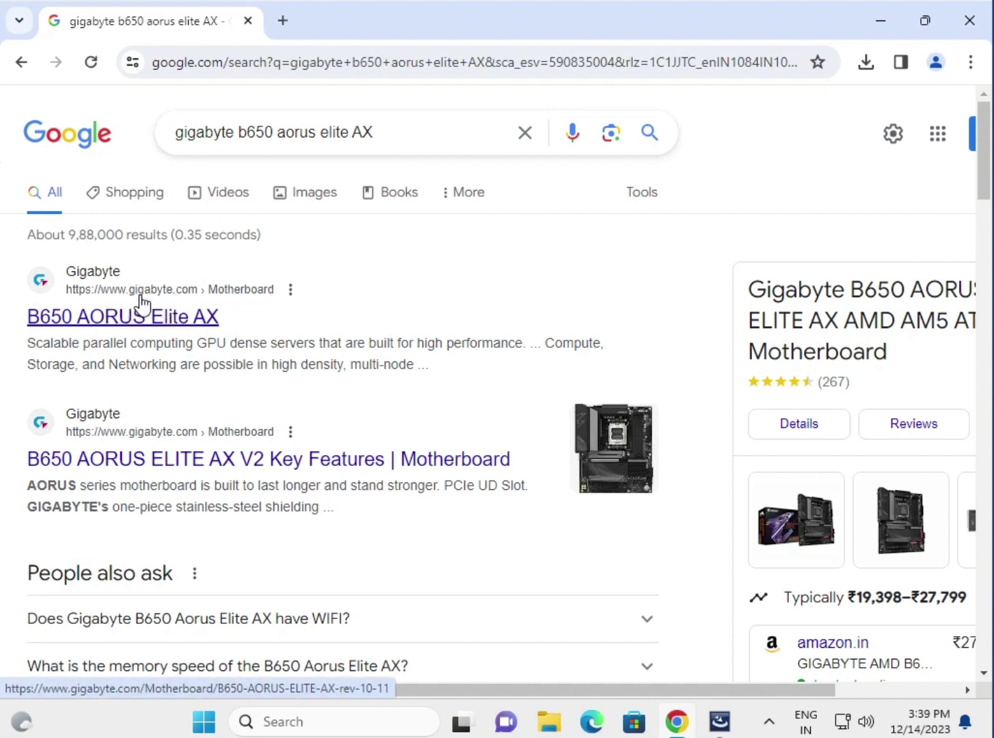
# Step: Open the first Gigabyte result, B650 AORUS Elite AX, in a new tab
pyautogui.rightClick(170, 316)
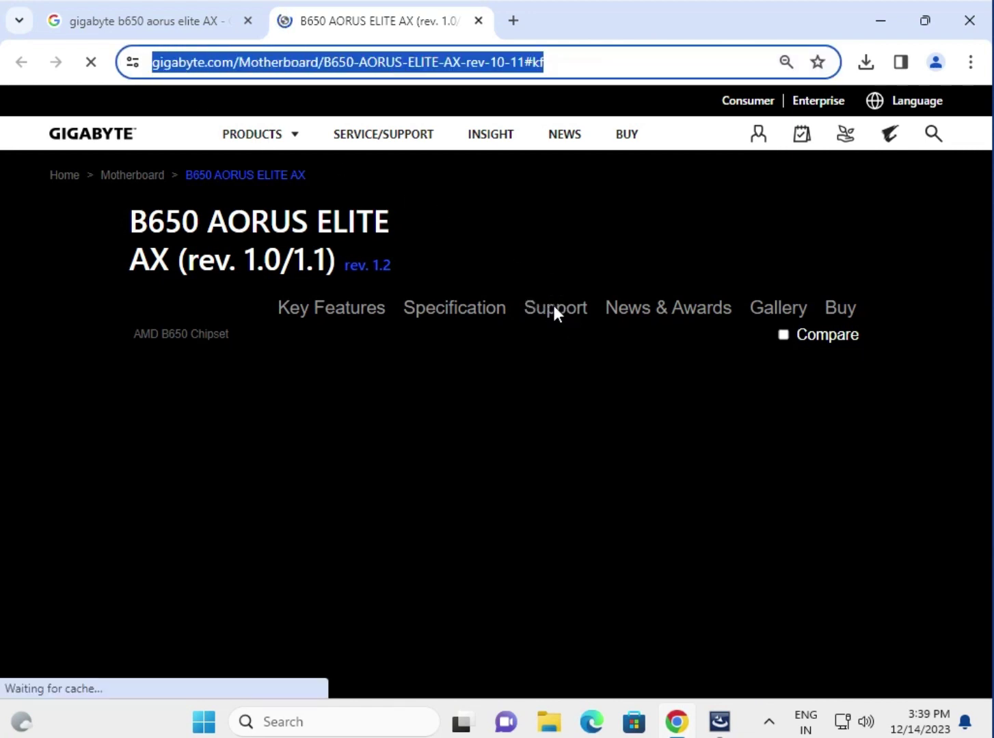
# Step: Filter Support drivers to Windows 11 64bit and download the Realtek HD Audio Driver for DCH
pyautogui.click(550, 316)
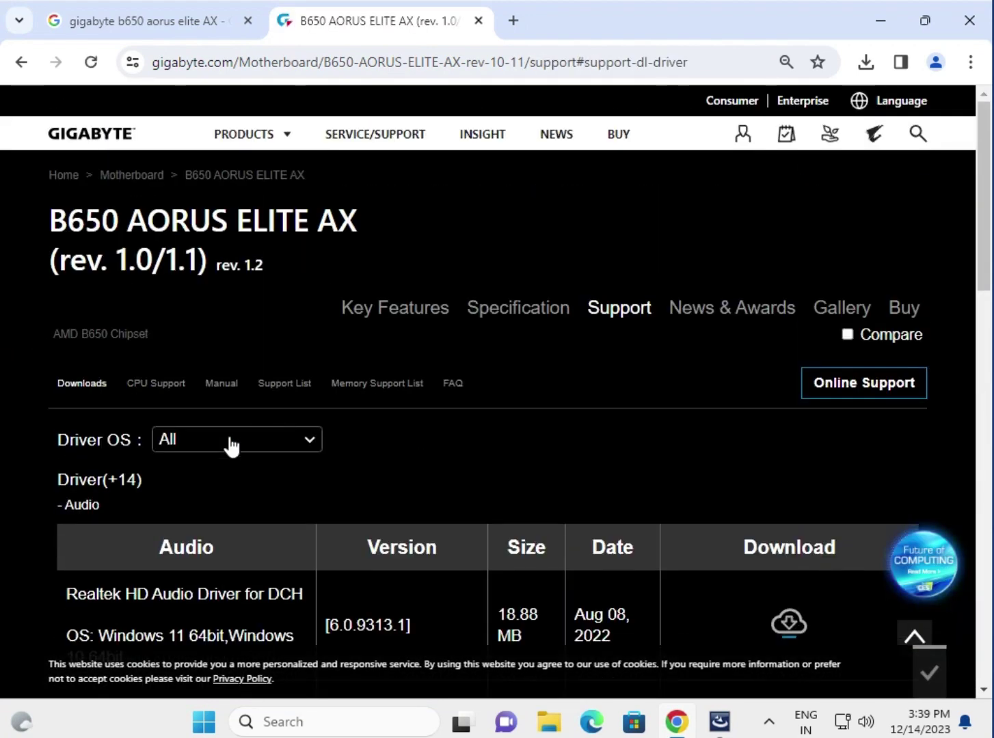
pyautogui.click(228, 443)
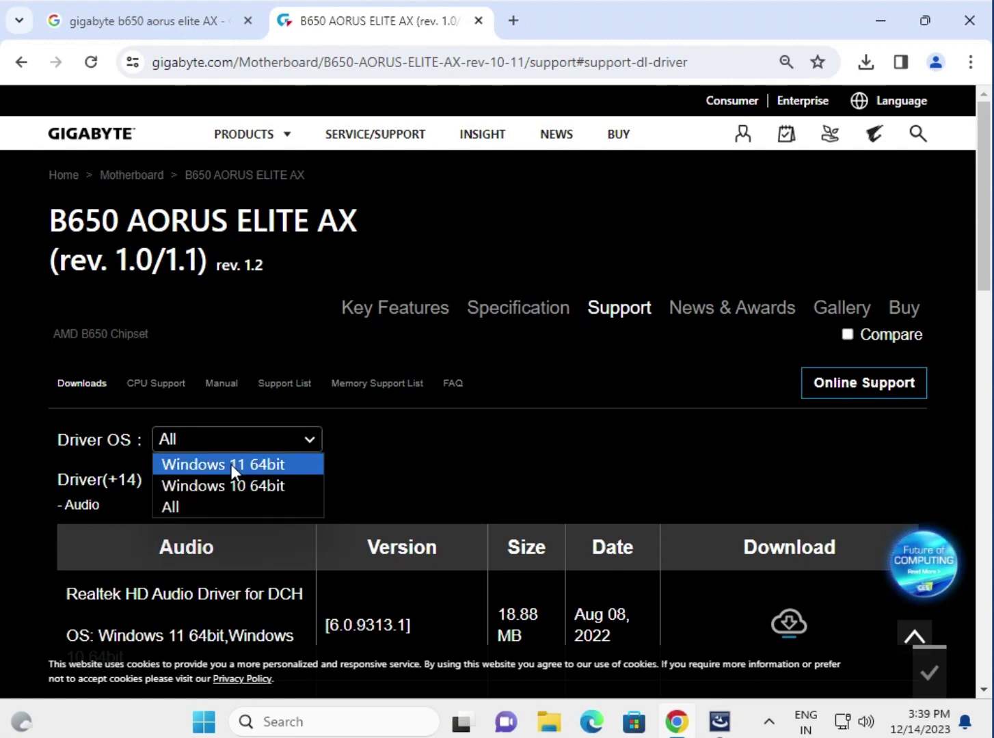
pyautogui.click(231, 464)
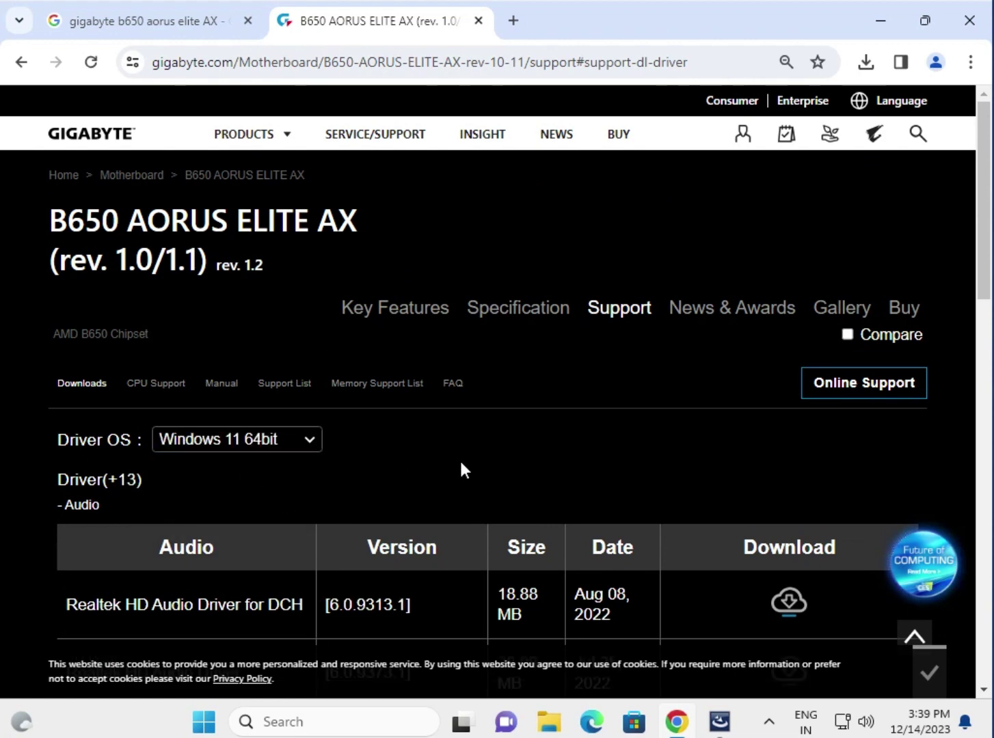
pyautogui.scroll(-3, 478, 454)
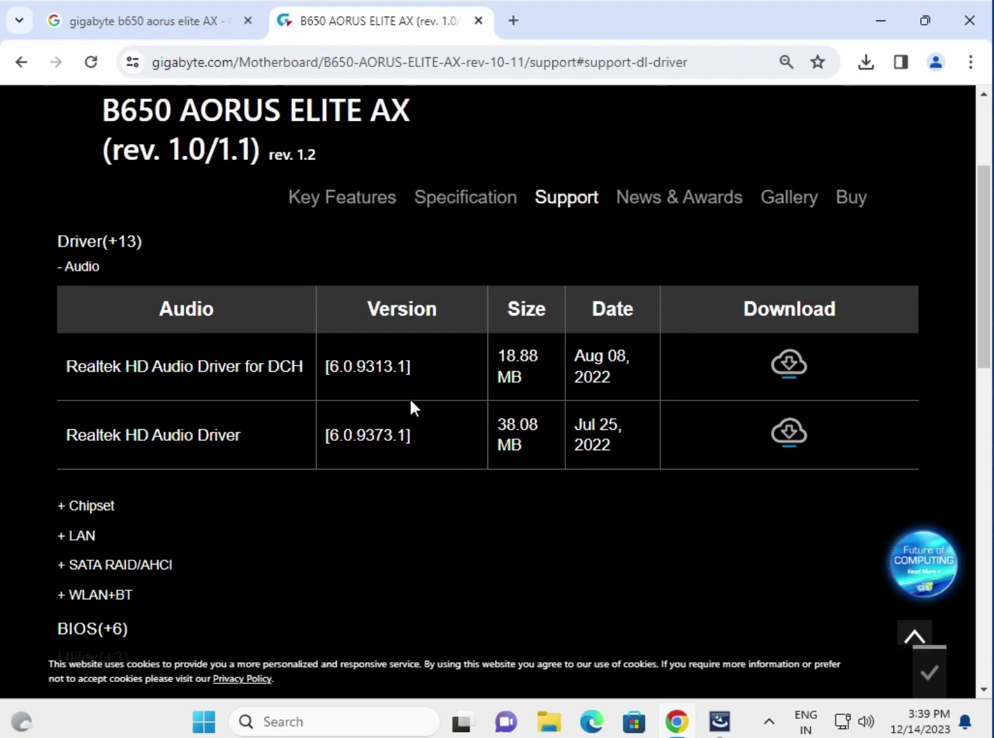
pyautogui.click(790, 368)
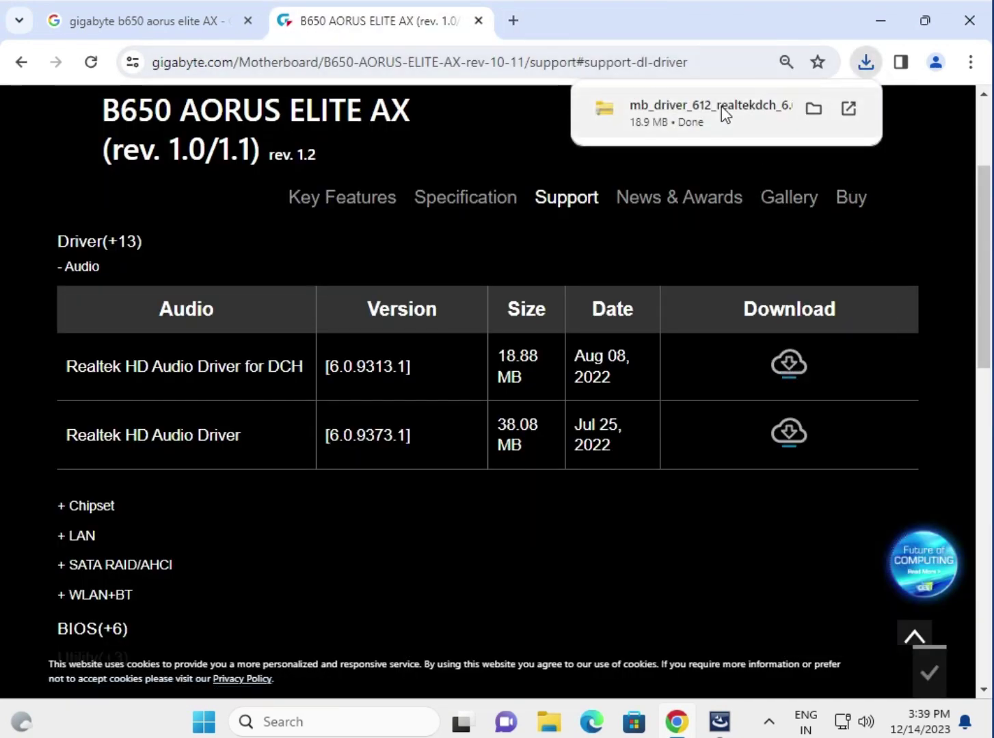
# Step: Launch the downloaded Realtek audio driver installer and approve the UAC prompt
pyautogui.click(723, 110)
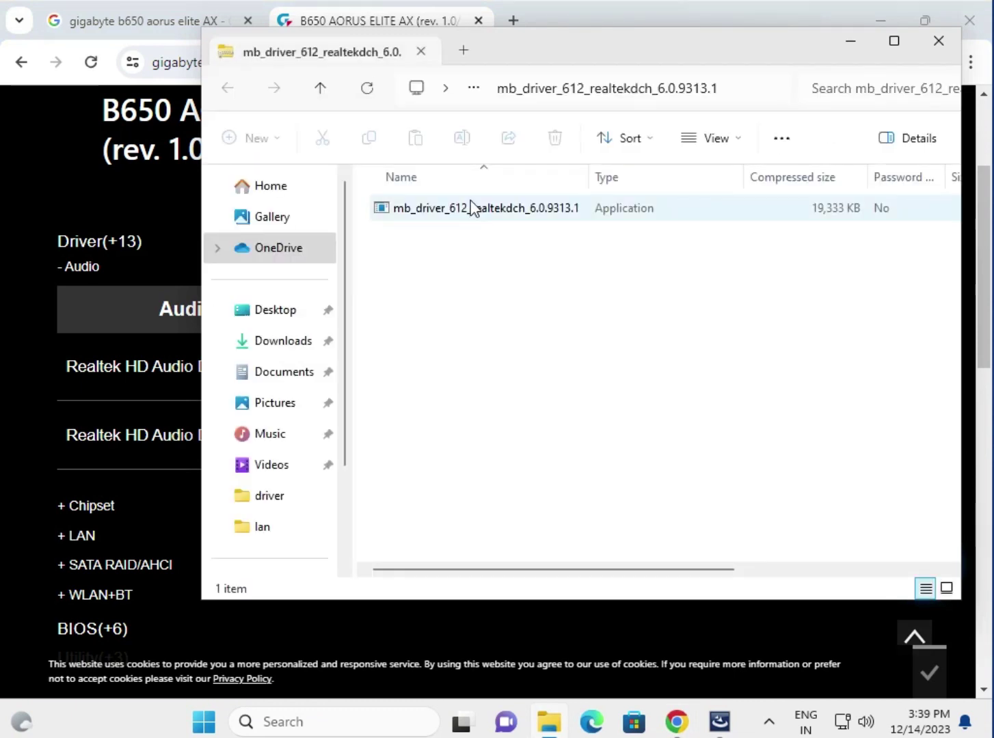
pyautogui.click(473, 209)
pyautogui.doubleClick(471, 207)
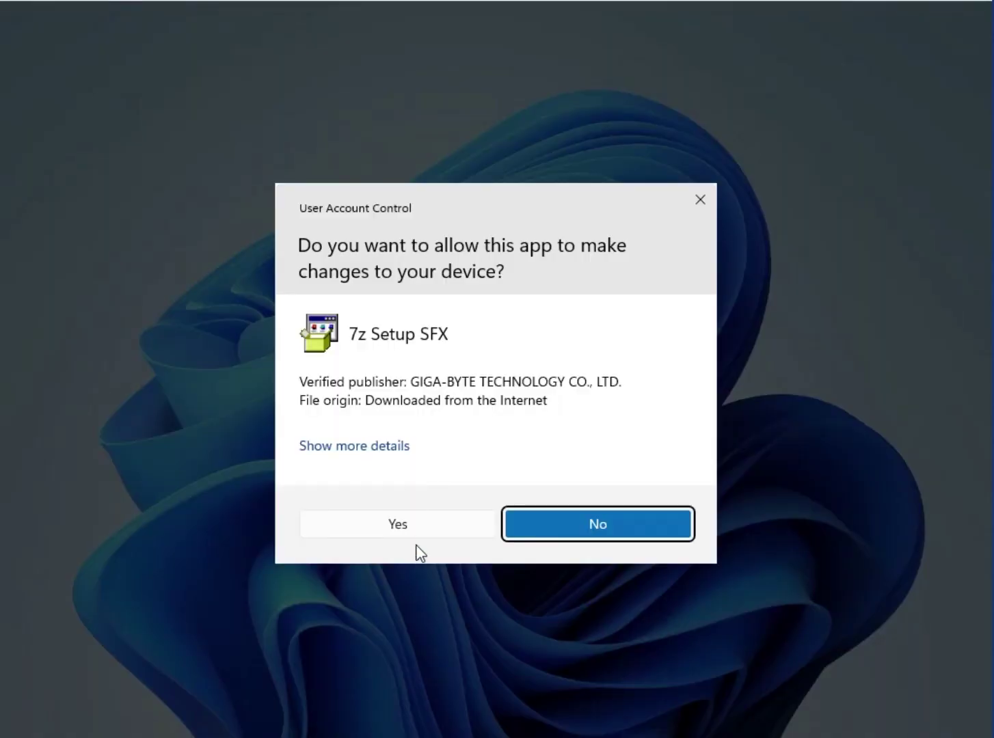
pyautogui.click(419, 534)
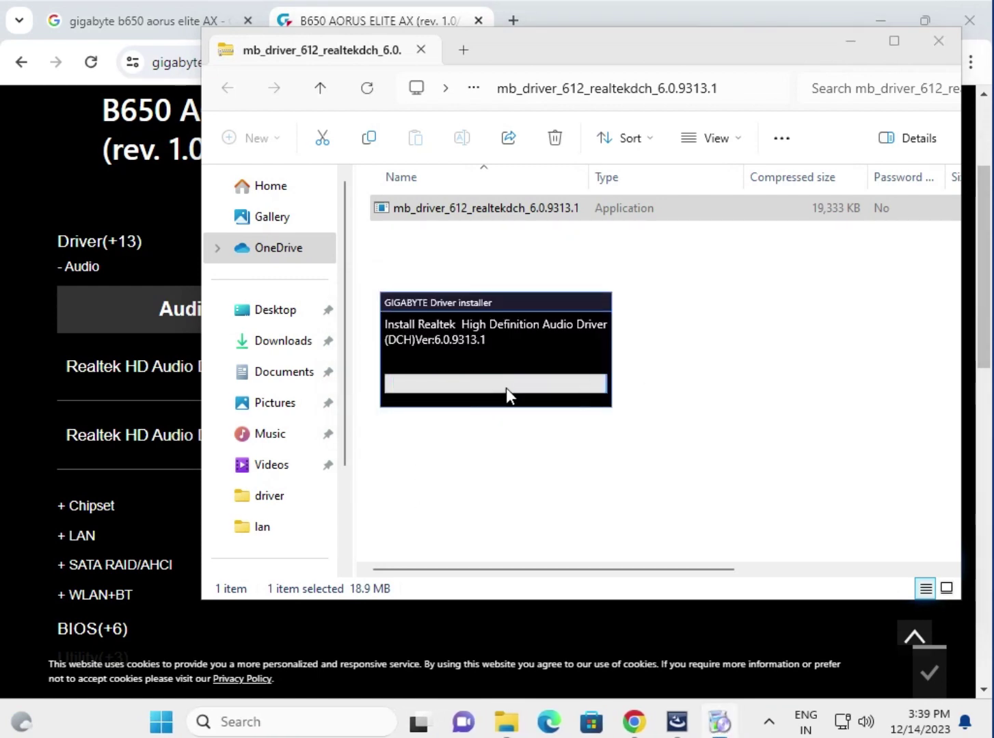
# Step: Expand the Chipset, LAN and WLAN+BT driver lists, highlighting the AMD APU date, WIFI and Bluetooth drivers
pyautogui.click(882, 609)
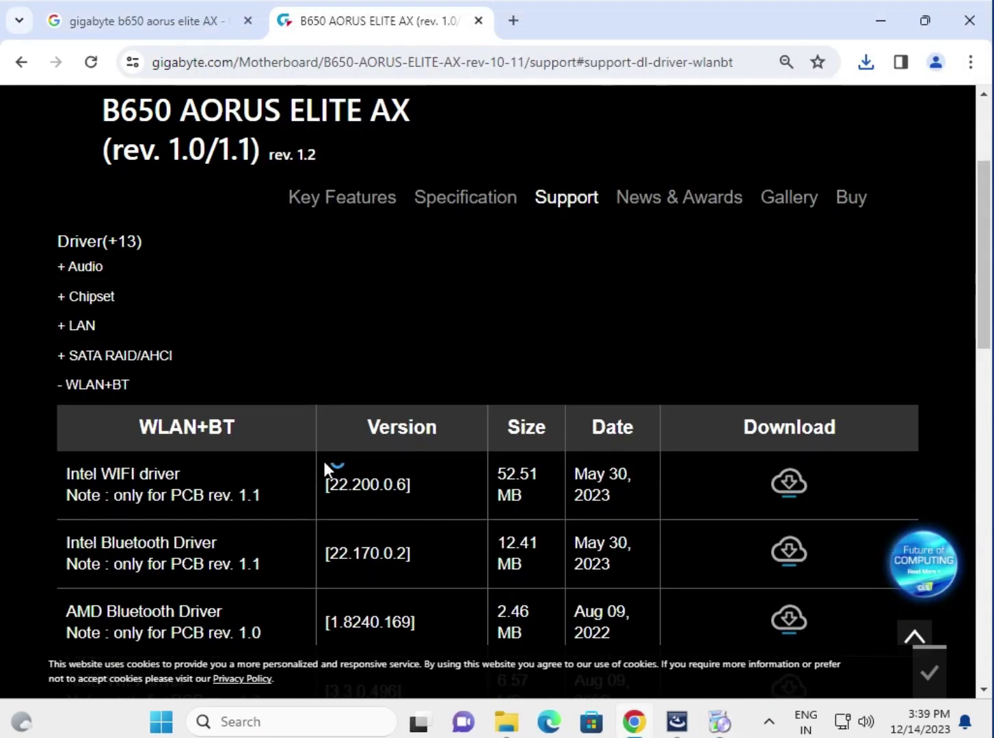
pyautogui.click(74, 391)
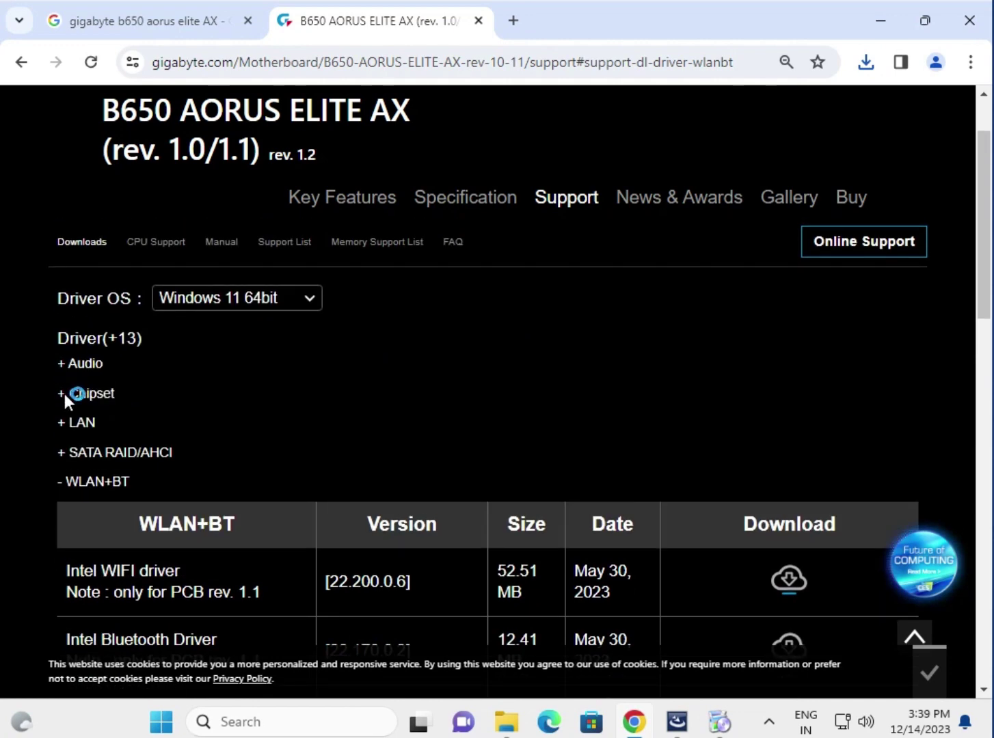
pyautogui.scroll(-1, 356, 472)
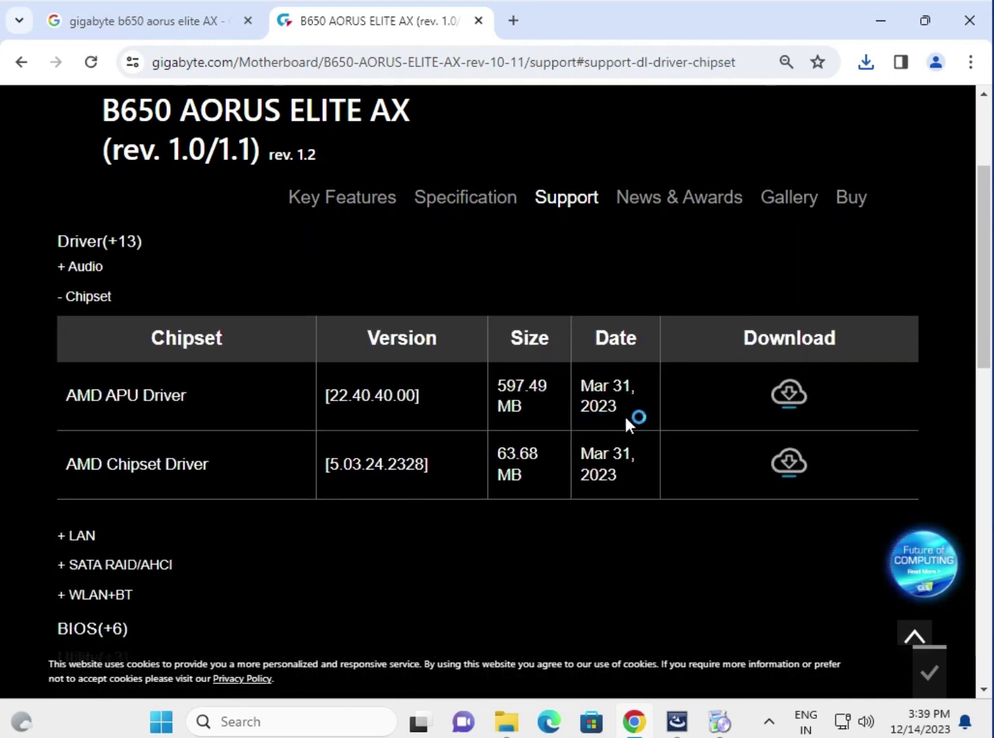
pyautogui.moveTo(585, 397); pyautogui.dragTo(581, 387)
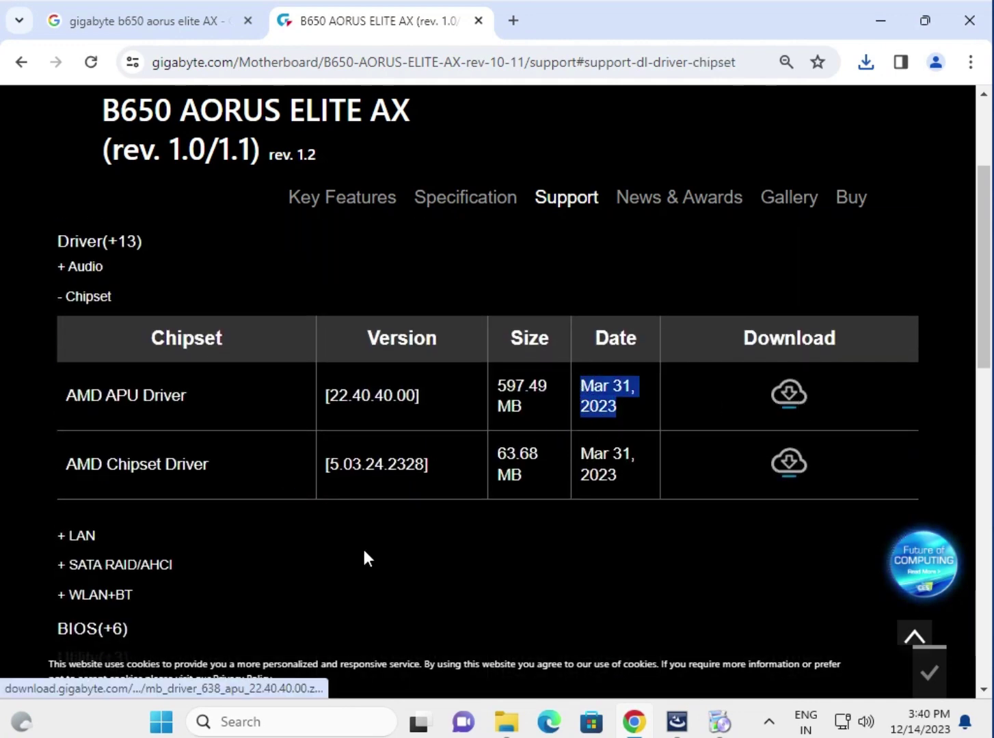
pyautogui.click(82, 536)
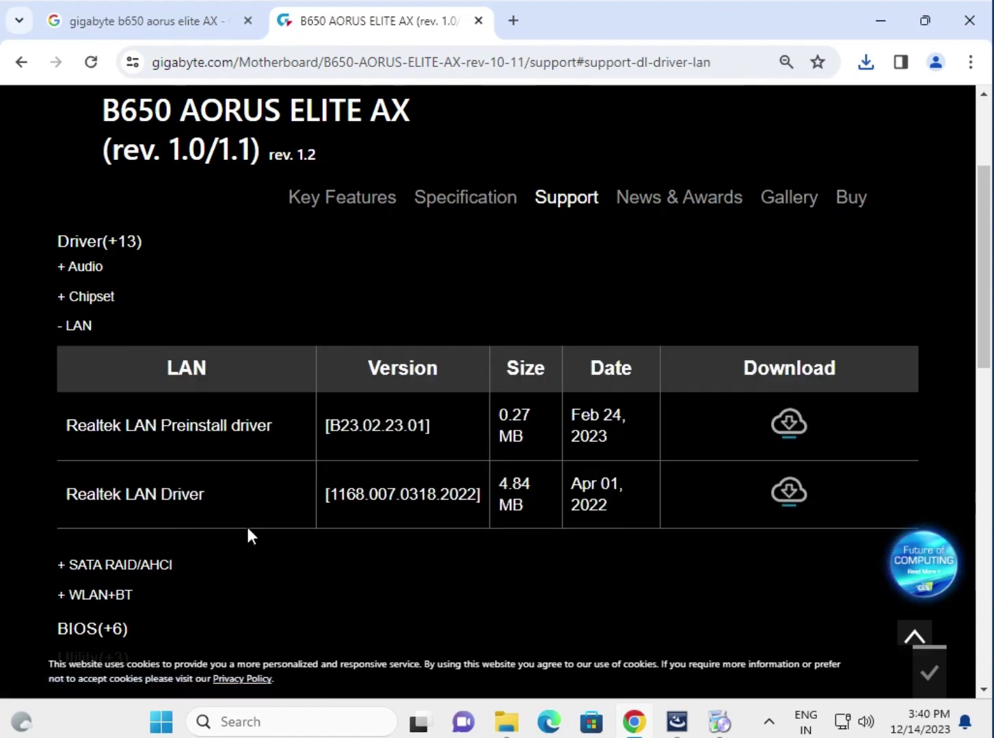
pyautogui.scroll(-1, 157, 547)
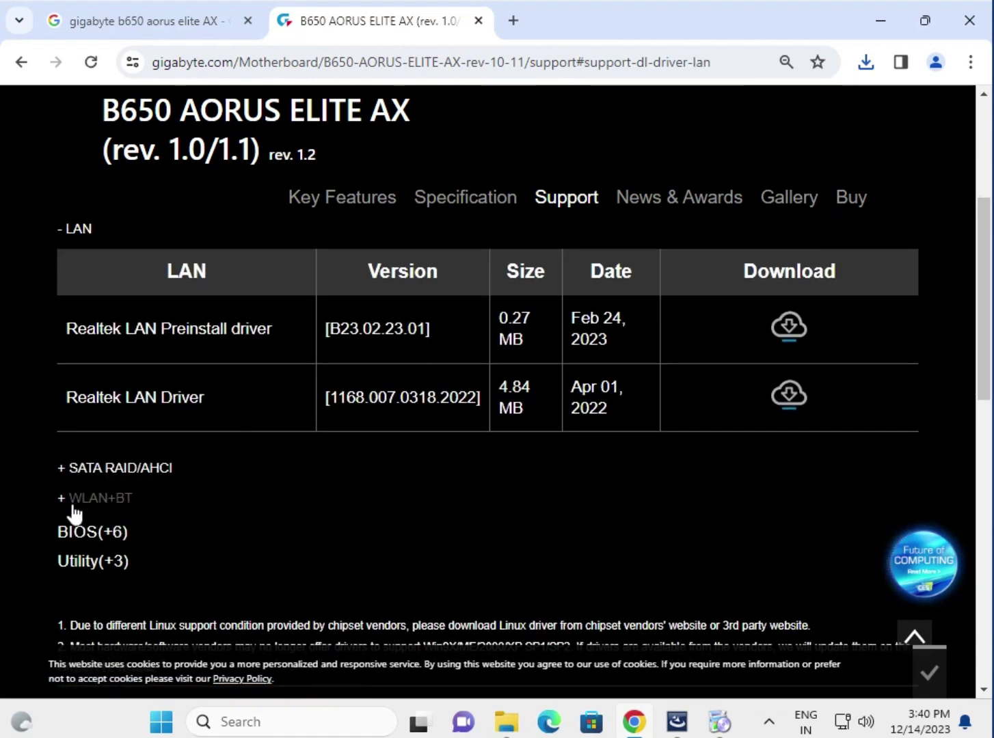
pyautogui.click(76, 502)
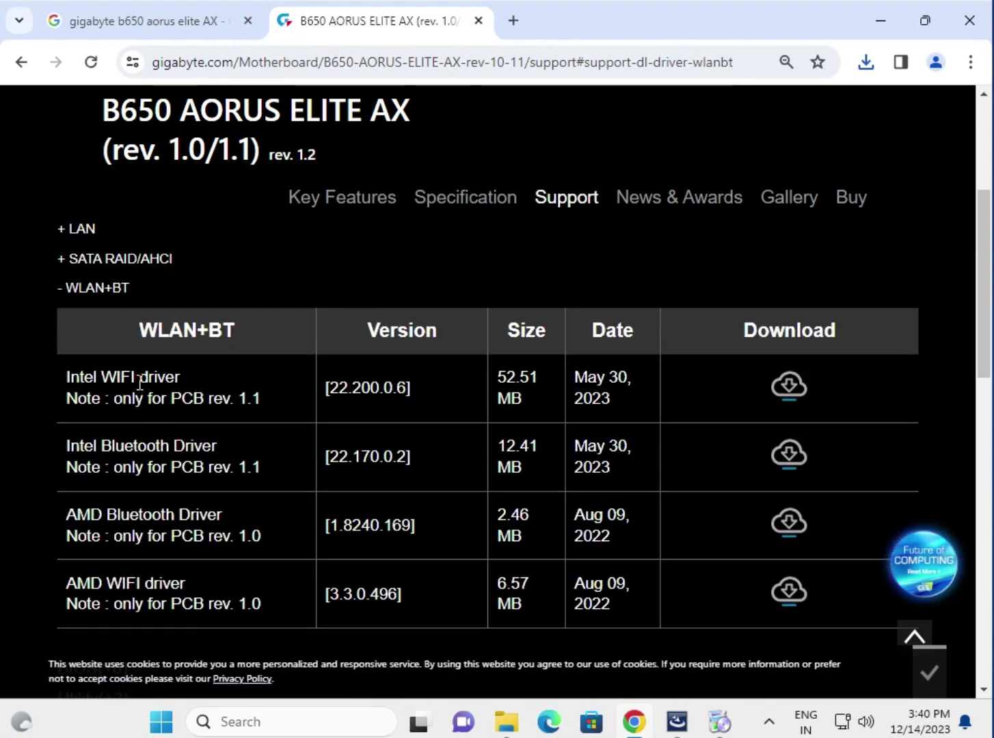
pyautogui.moveTo(140, 384); pyautogui.dragTo(107, 384)
pyautogui.moveTo(103, 445); pyautogui.dragTo(173, 446)
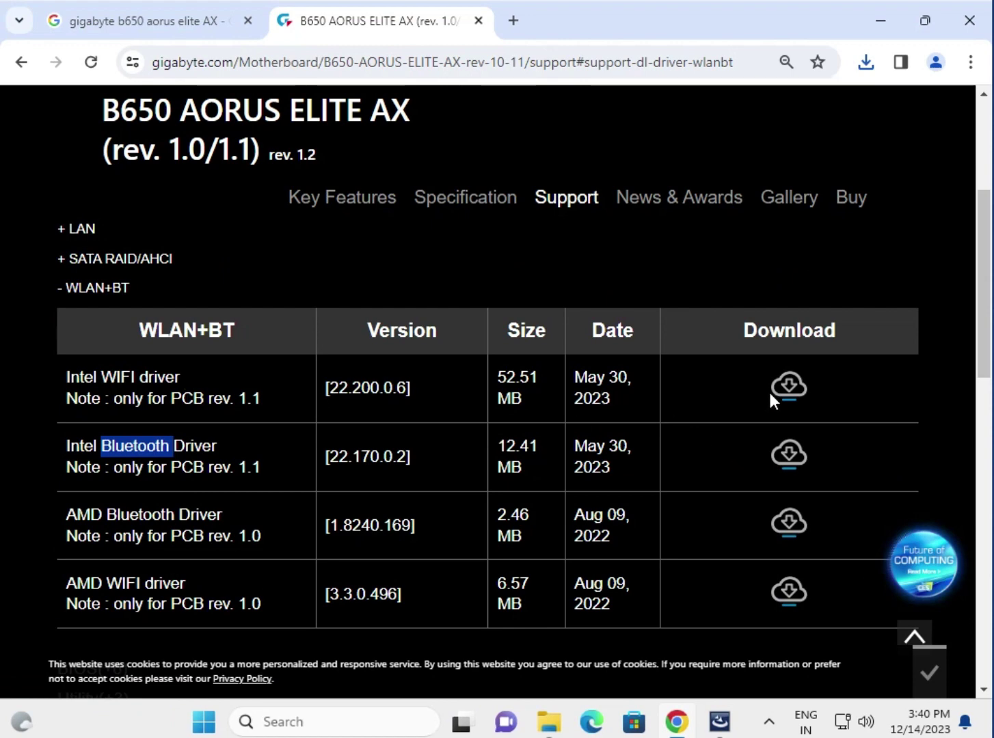
# Step: Show the BIOS downloads list and highlight the newest version F20a and its description
pyautogui.scroll(-2, 684, 434)
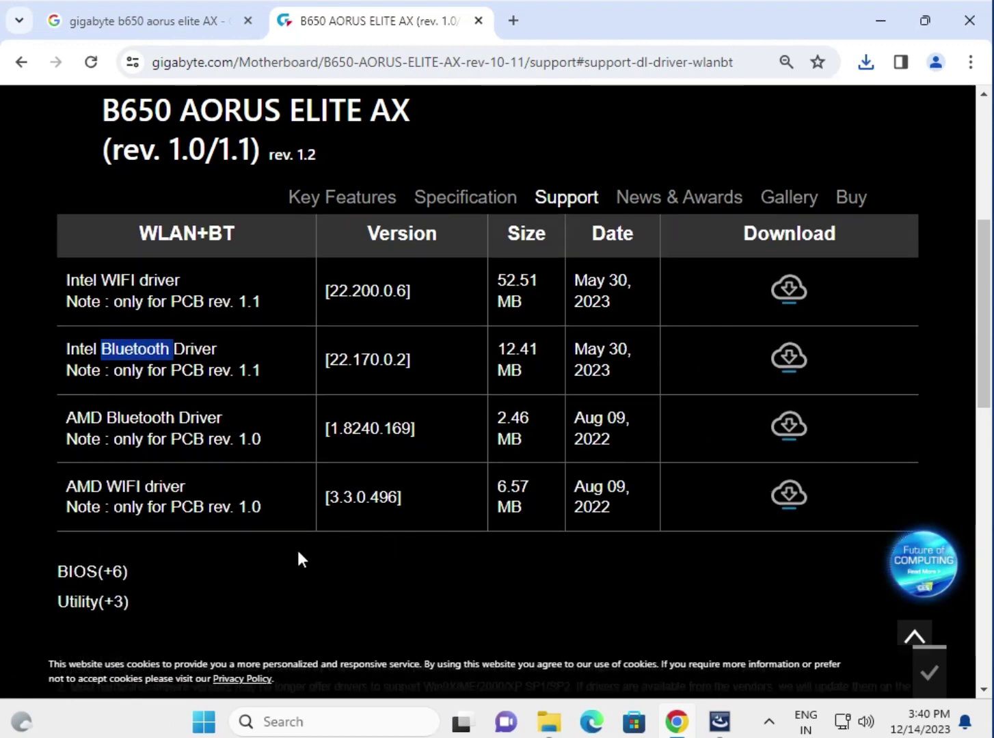
pyautogui.click(96, 572)
pyautogui.scroll(5, 207, 453)
pyautogui.scroll(-1, 202, 460)
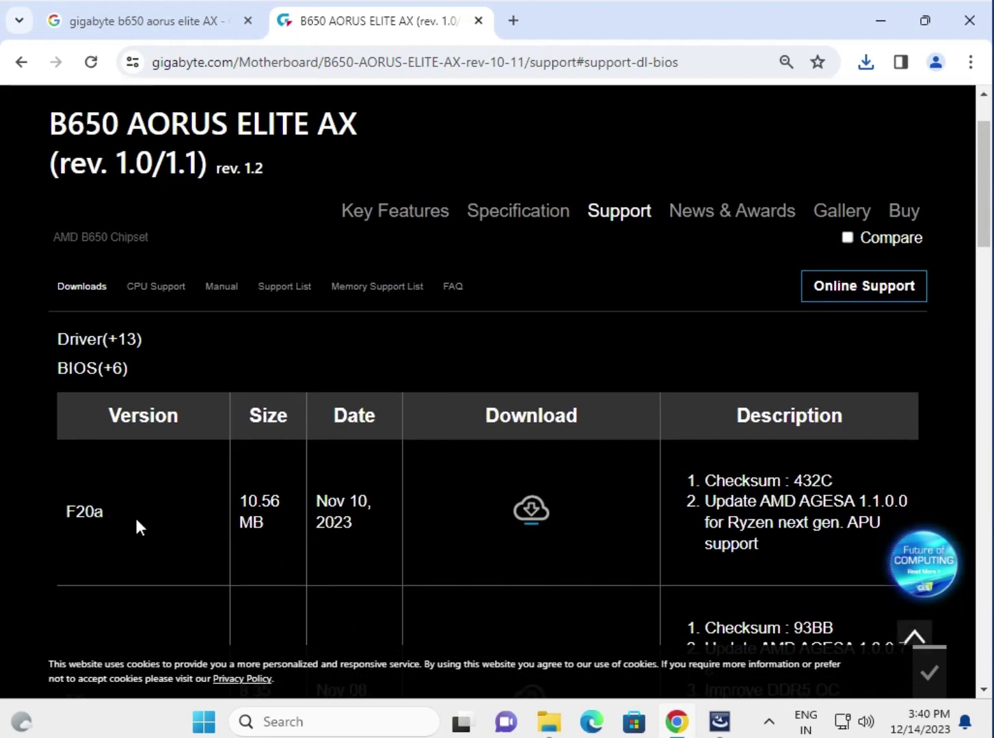
pyautogui.moveTo(91, 516); pyautogui.dragTo(71, 514)
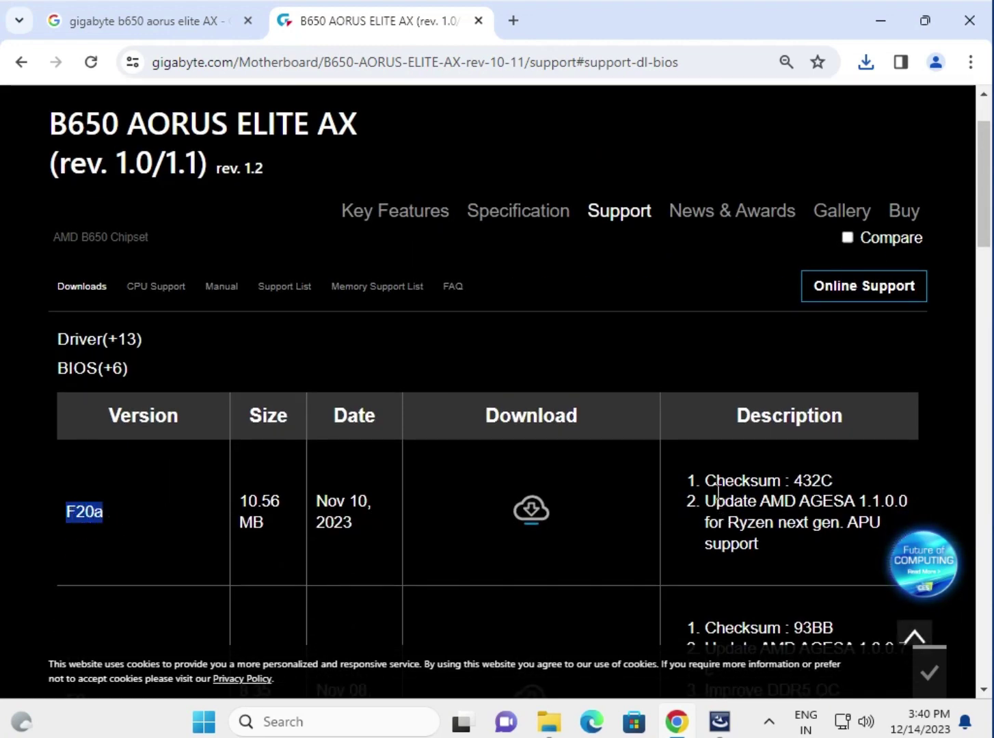
pyautogui.moveTo(711, 482); pyautogui.dragTo(761, 550)
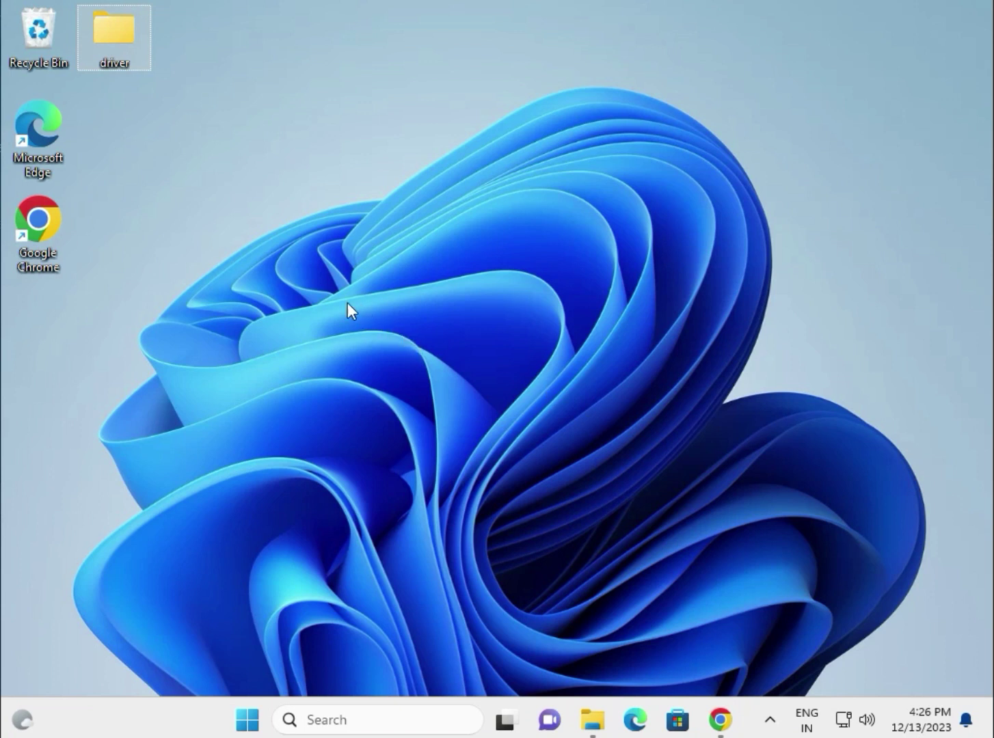
# Step: Bring up the Win+X quick-link menu from the Start button
pyautogui.moveTo(125, 42)
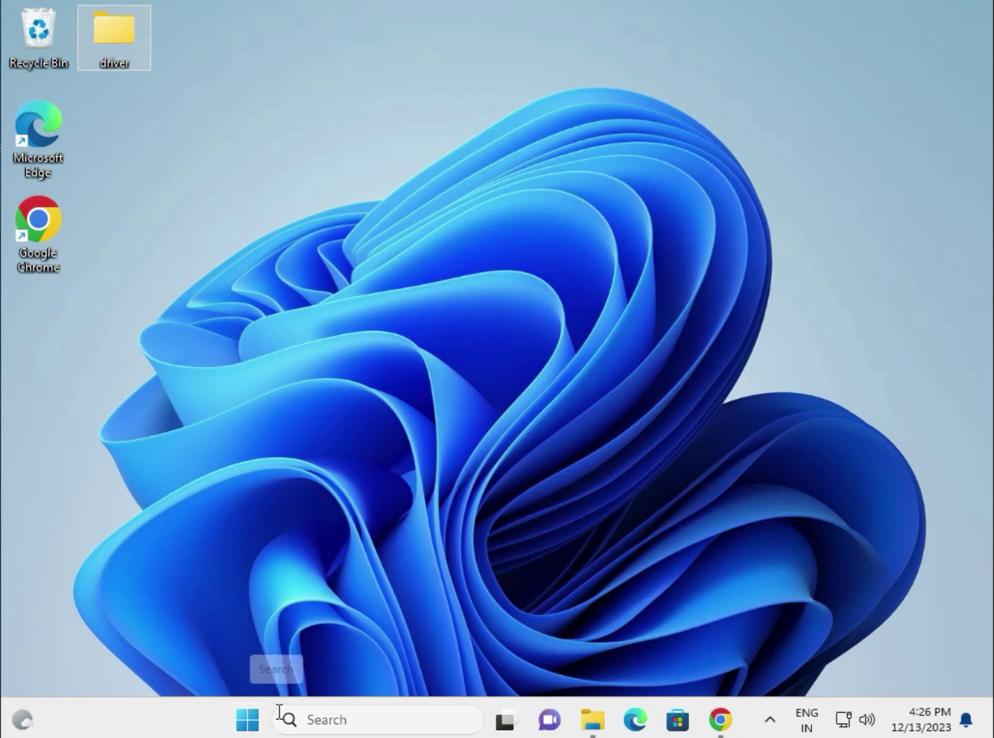
pyautogui.rightClick(247, 719)
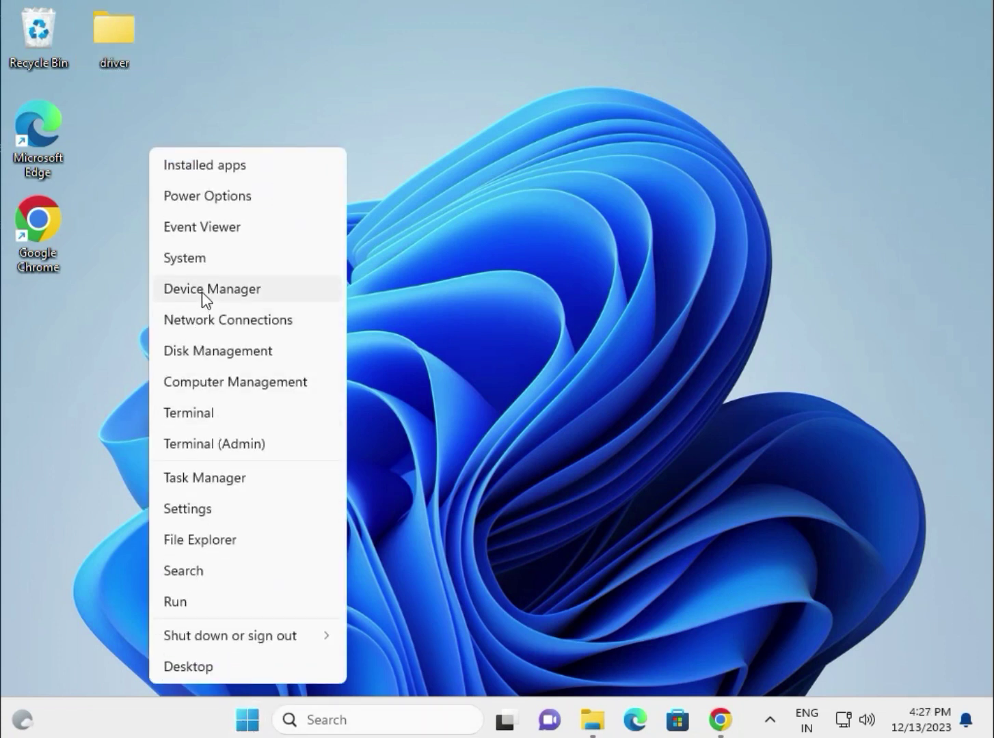
# Step: Open Device Manager, shift its window right, and expand Display adapters
pyautogui.click(203, 292)
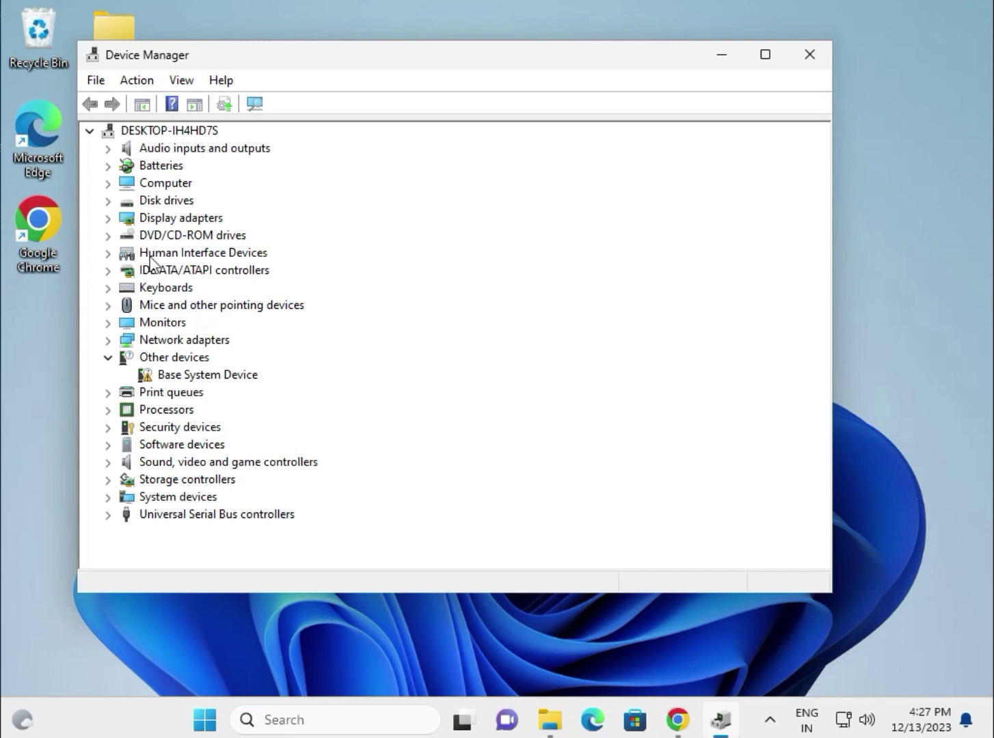
pyautogui.moveTo(209, 54); pyautogui.dragTo(276, 63)
pyautogui.click(133, 30)
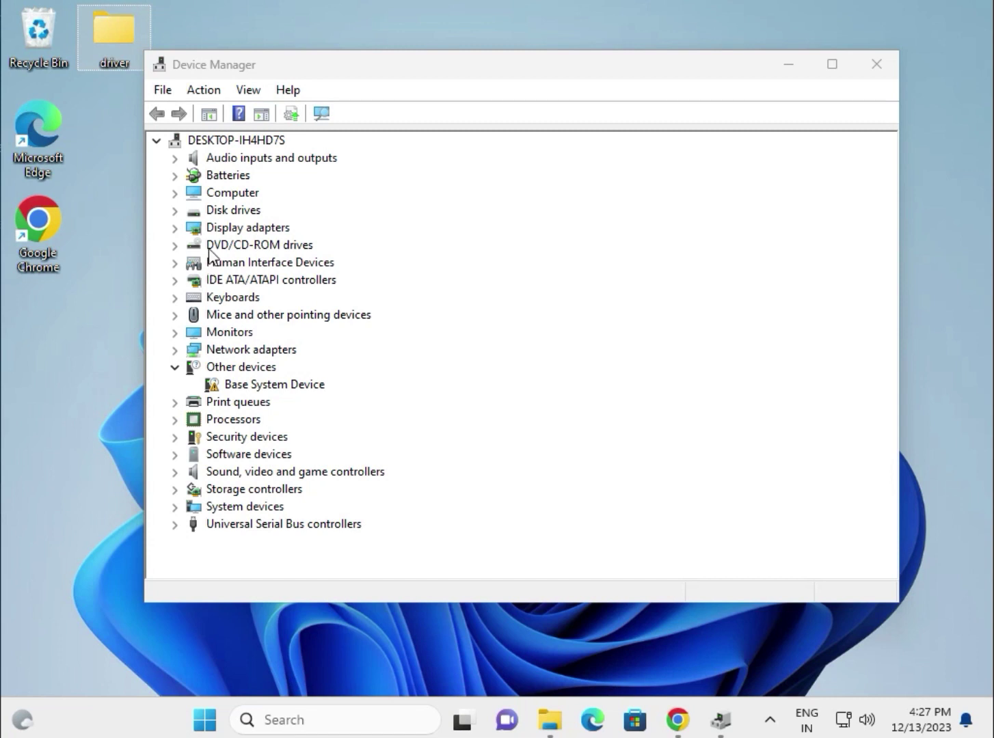
pyautogui.click(176, 228)
pyautogui.click(175, 229)
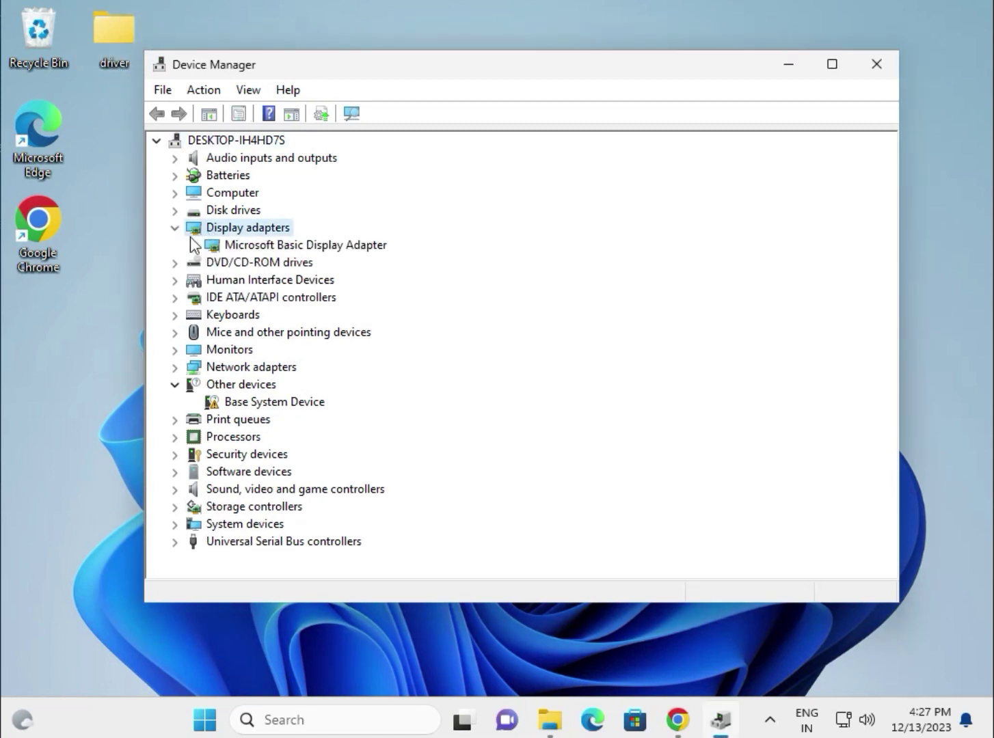
# Step: Update the Microsoft Basic Display Adapter driver from Desktop\driver; the best driver is already installed
pyautogui.rightClick(247, 246)
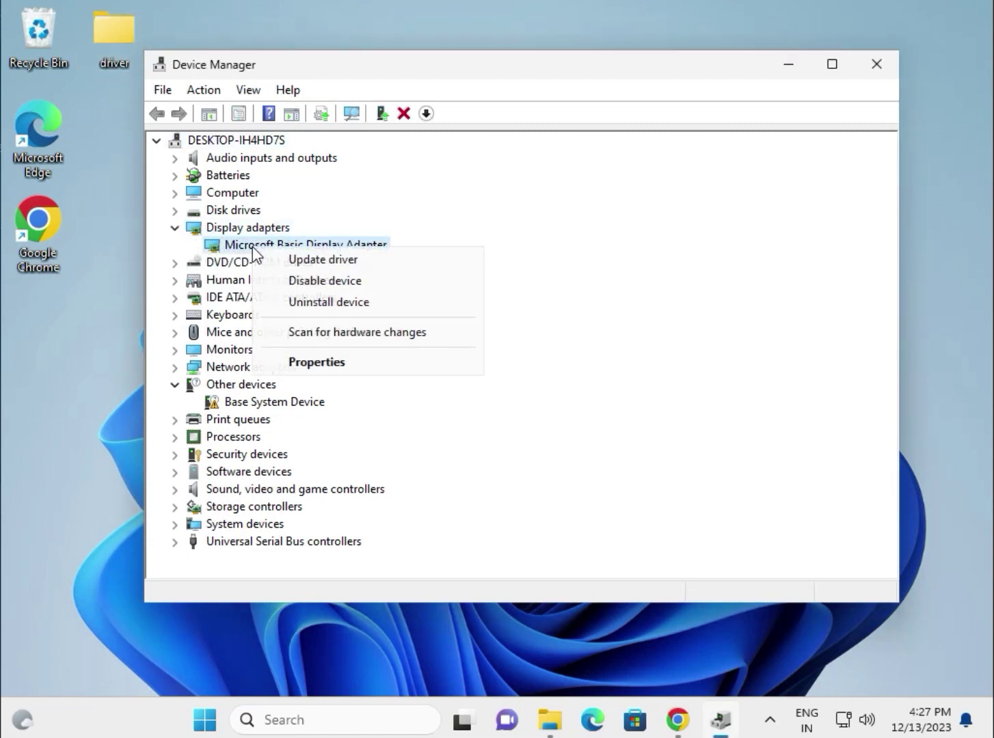
pyautogui.click(303, 262)
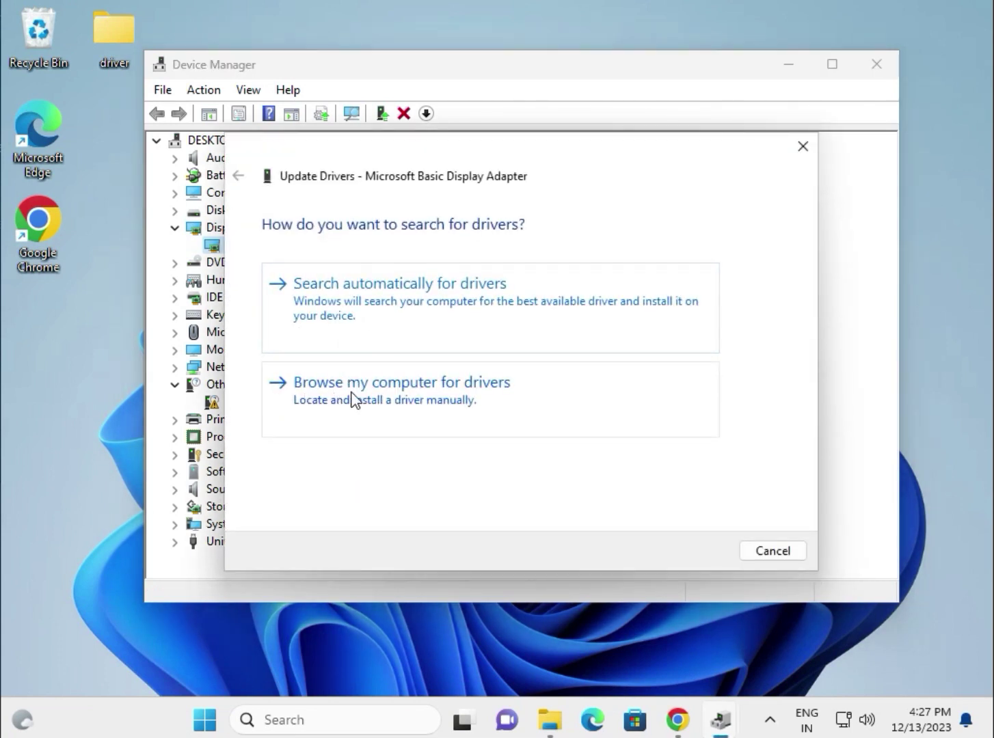
pyautogui.click(460, 400)
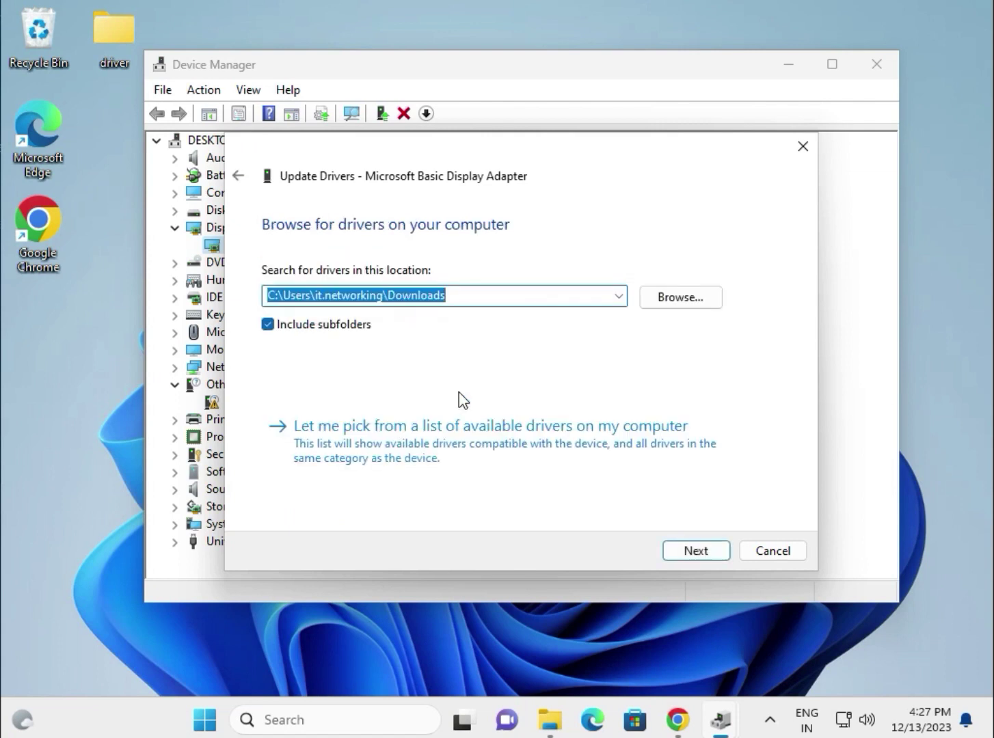
pyautogui.click(680, 305)
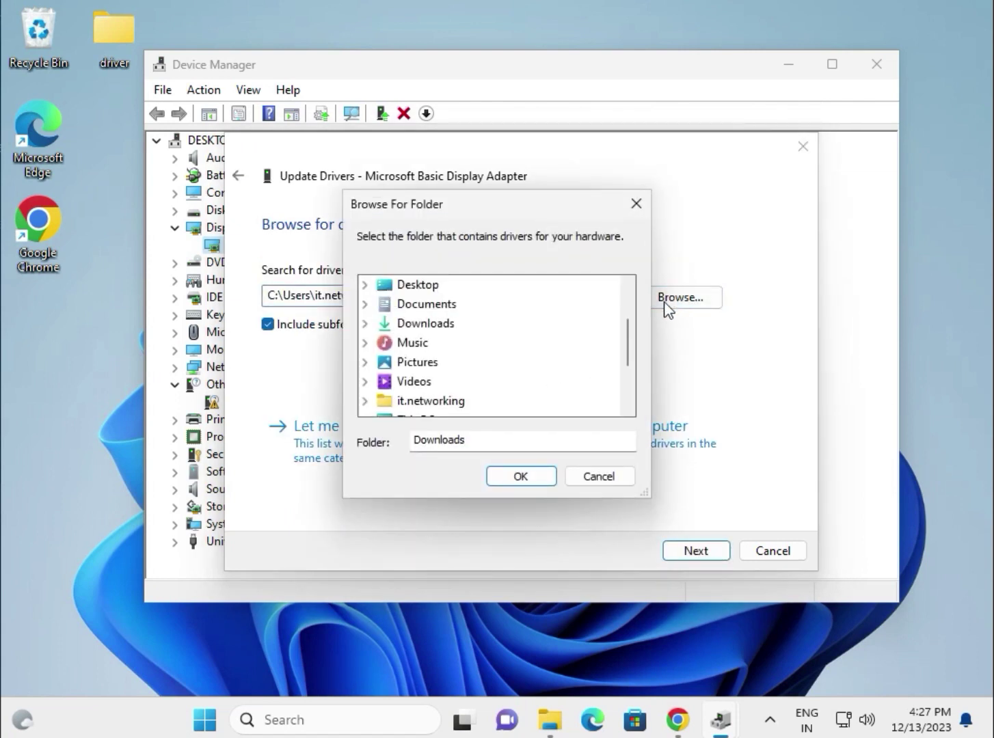
pyautogui.click(413, 285)
pyautogui.click(425, 383)
pyautogui.scroll(-1, 423, 386)
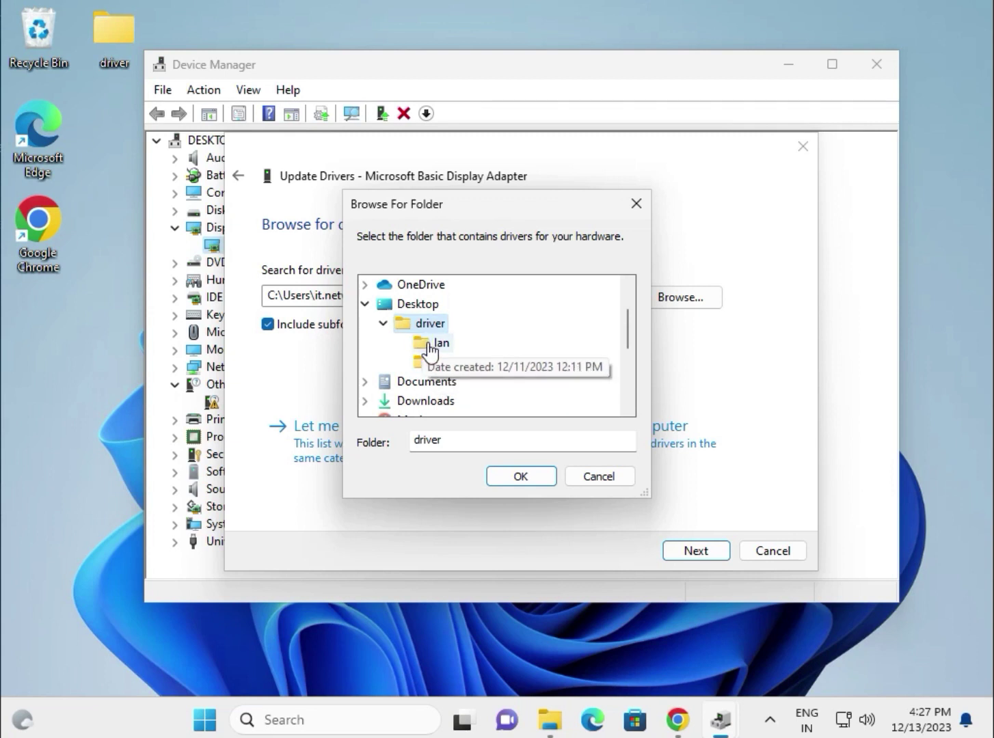
pyautogui.click(524, 479)
pyautogui.click(673, 550)
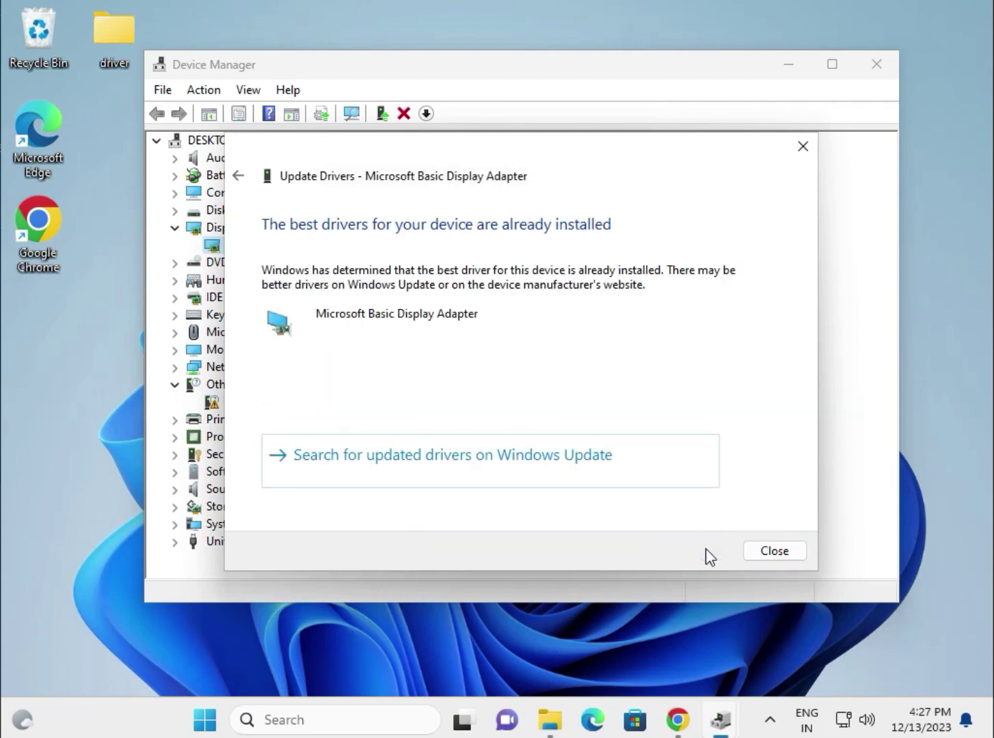
pyautogui.click(758, 551)
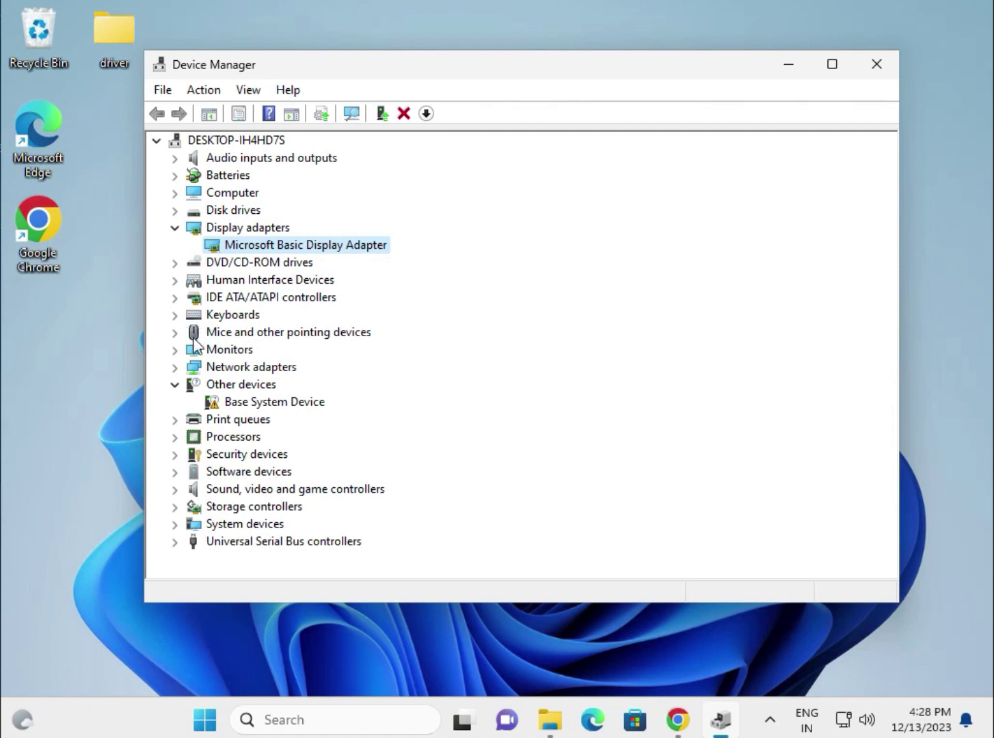
# Step: Expand Network adapters and update the Intel(R) PRO/1000 MT Desktop Adapter driver from Desktop\driver
pyautogui.click(178, 367)
pyautogui.click(293, 387)
pyautogui.rightClick(290, 385)
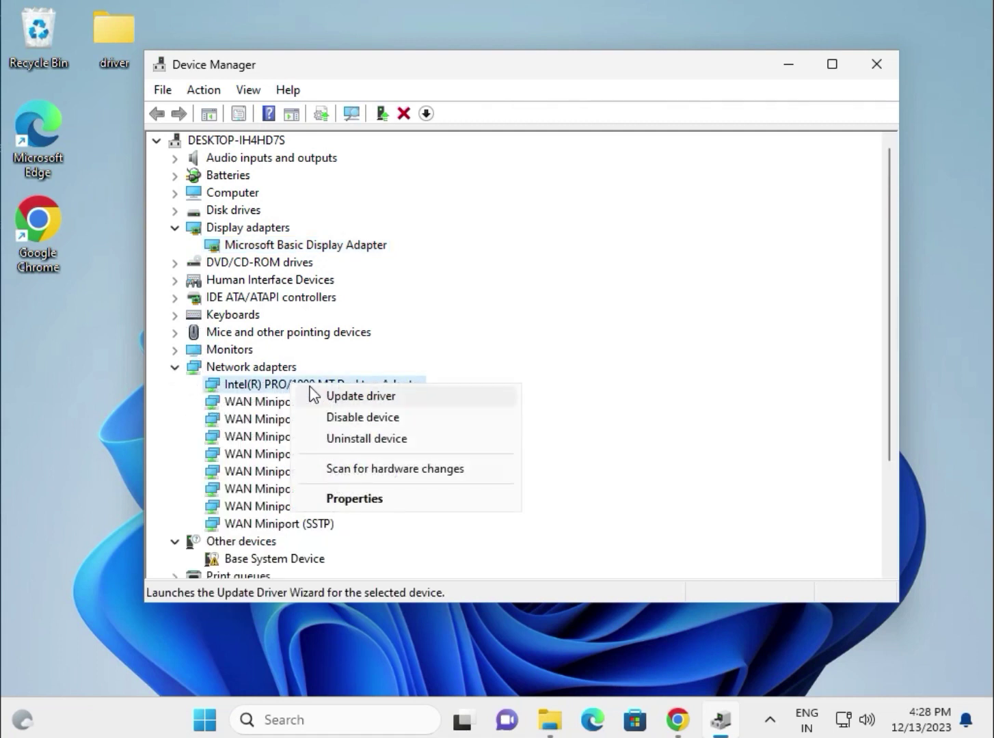
pyautogui.click(528, 375)
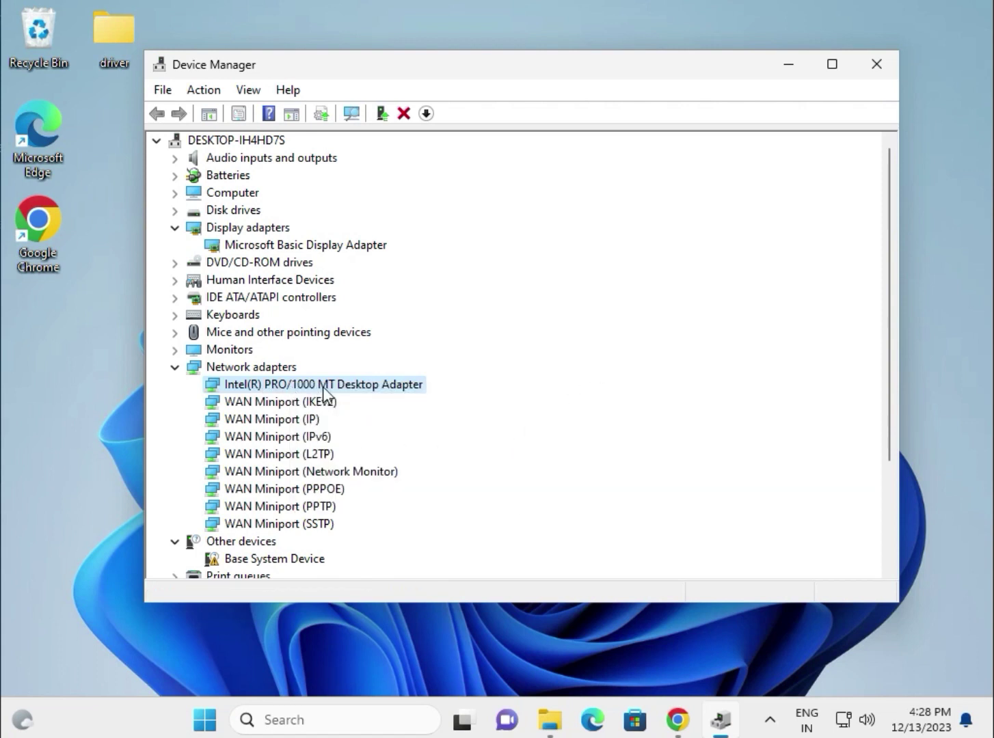
pyautogui.rightClick(400, 395)
pyautogui.click(454, 403)
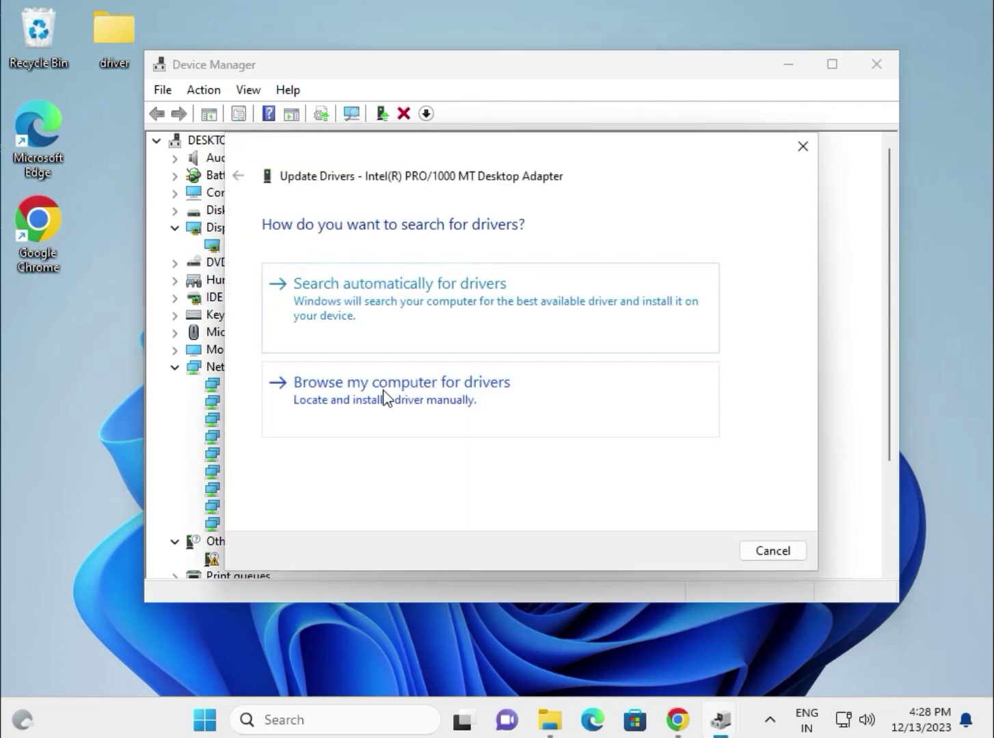
pyautogui.click(447, 400)
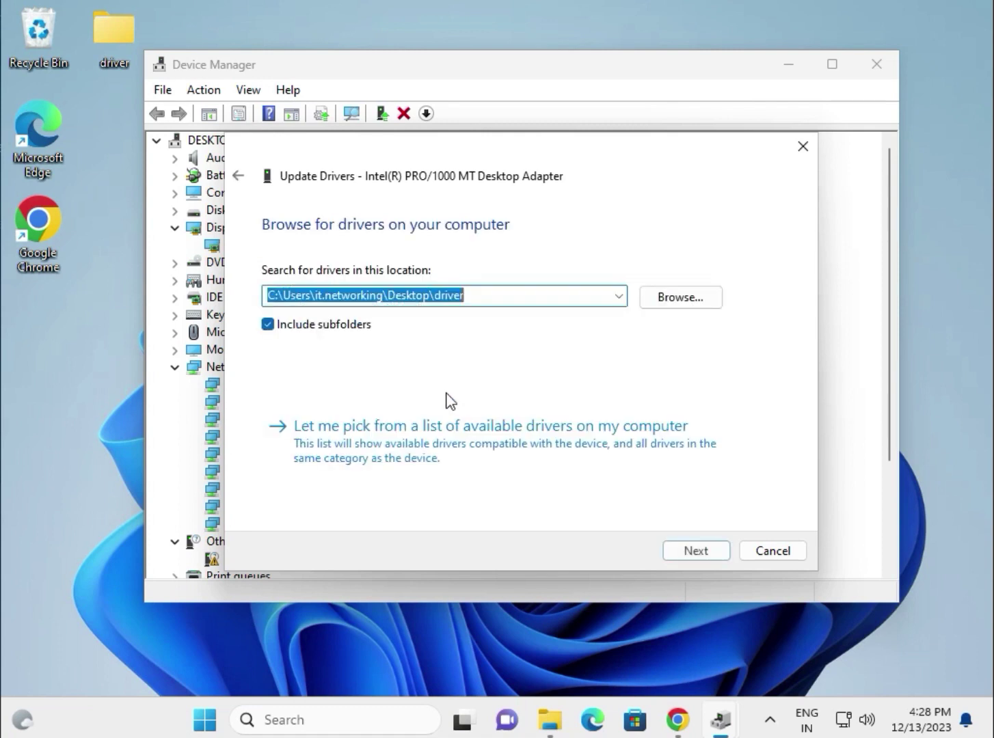
pyautogui.click(661, 298)
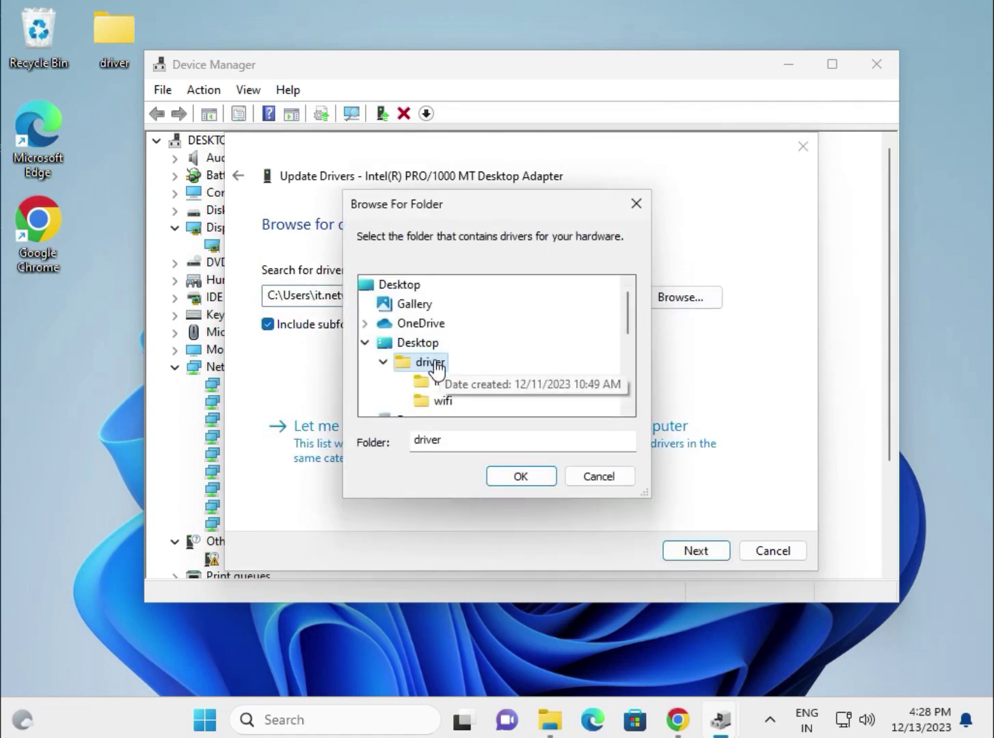
pyautogui.click(507, 472)
pyautogui.click(700, 555)
pyautogui.click(104, 40)
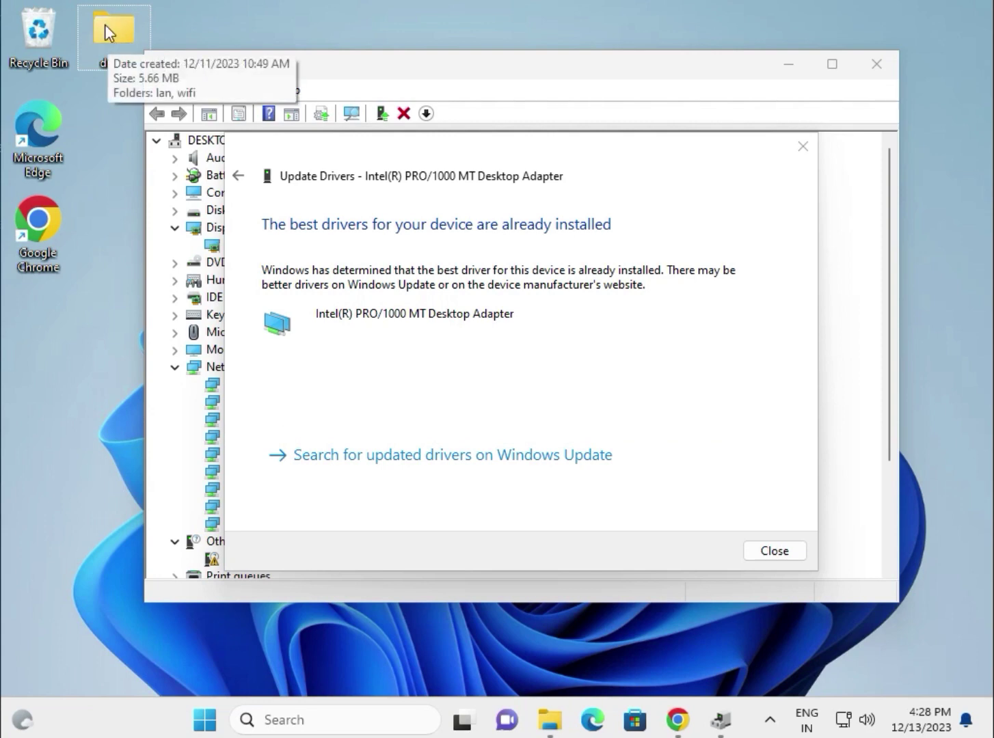
pyautogui.click(768, 552)
# Step: Update the first Intel(R) Core(TM) i3-6098P processor's driver from the driver folder; already best
pyautogui.scroll(-3, 247, 407)
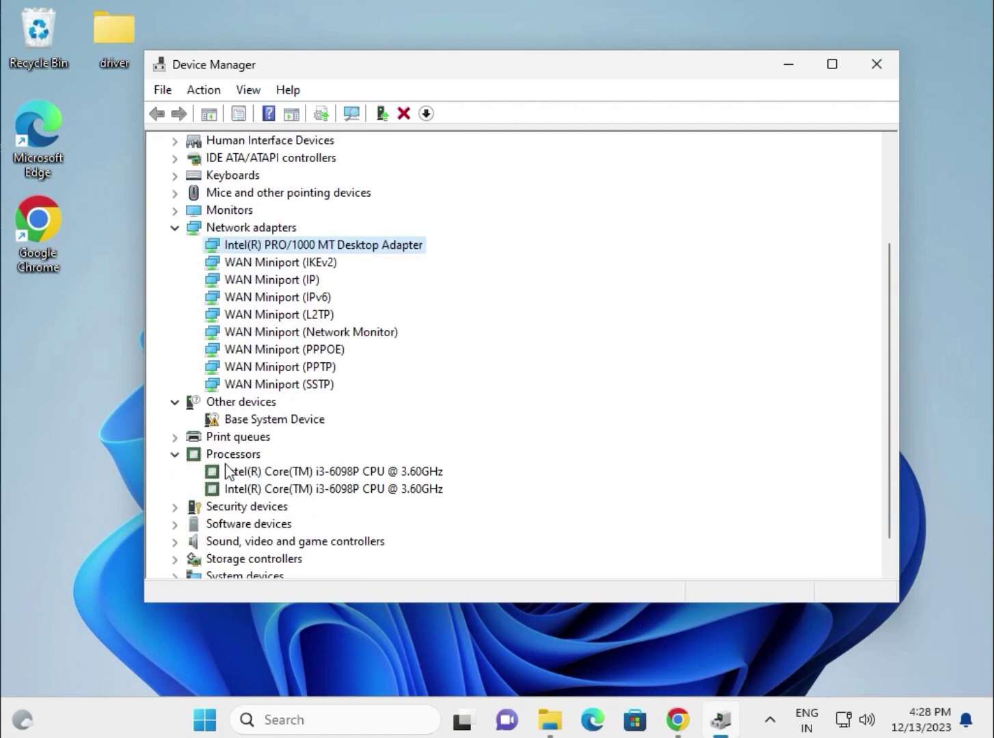
pyautogui.click(324, 475)
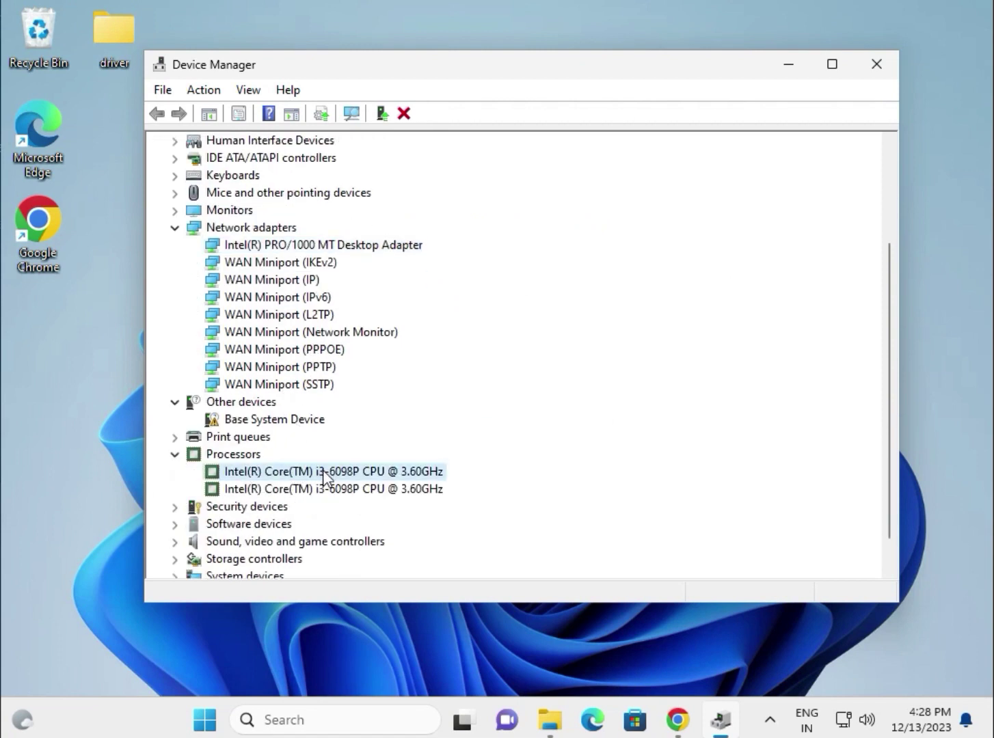
pyautogui.rightClick(325, 475)
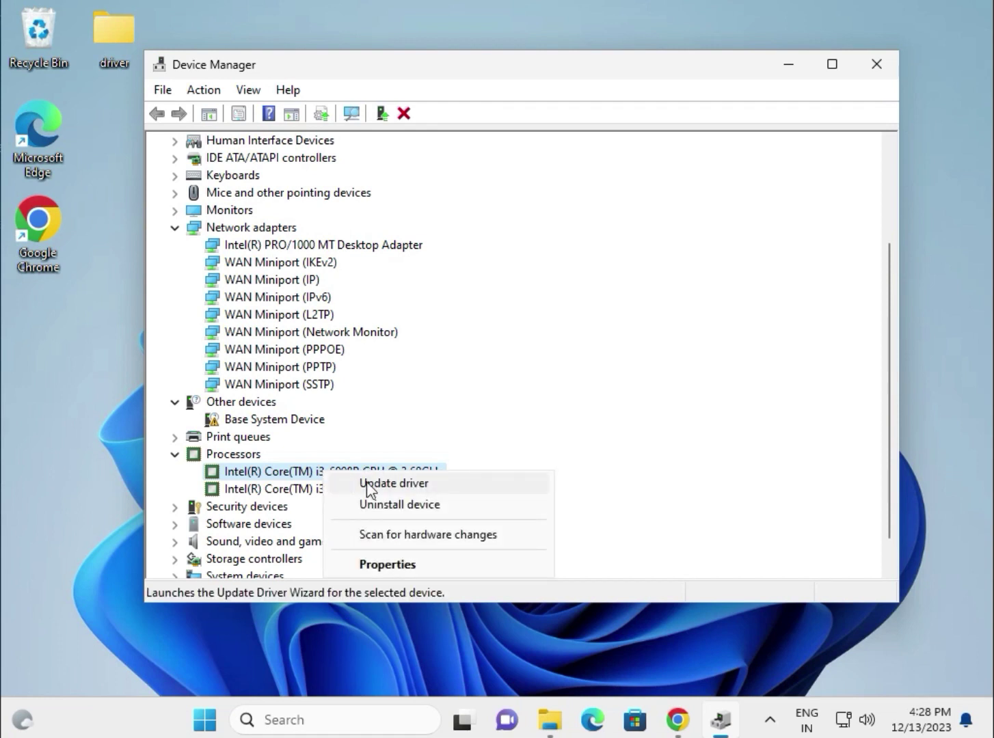
pyautogui.click(367, 483)
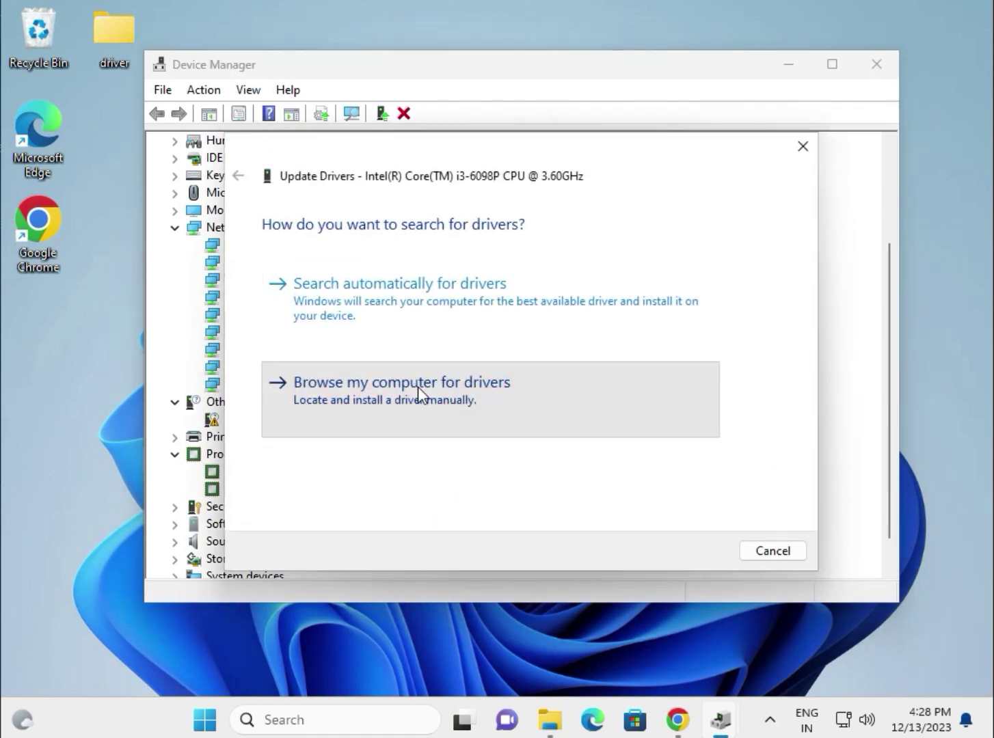
pyautogui.click(418, 387)
pyautogui.click(399, 304)
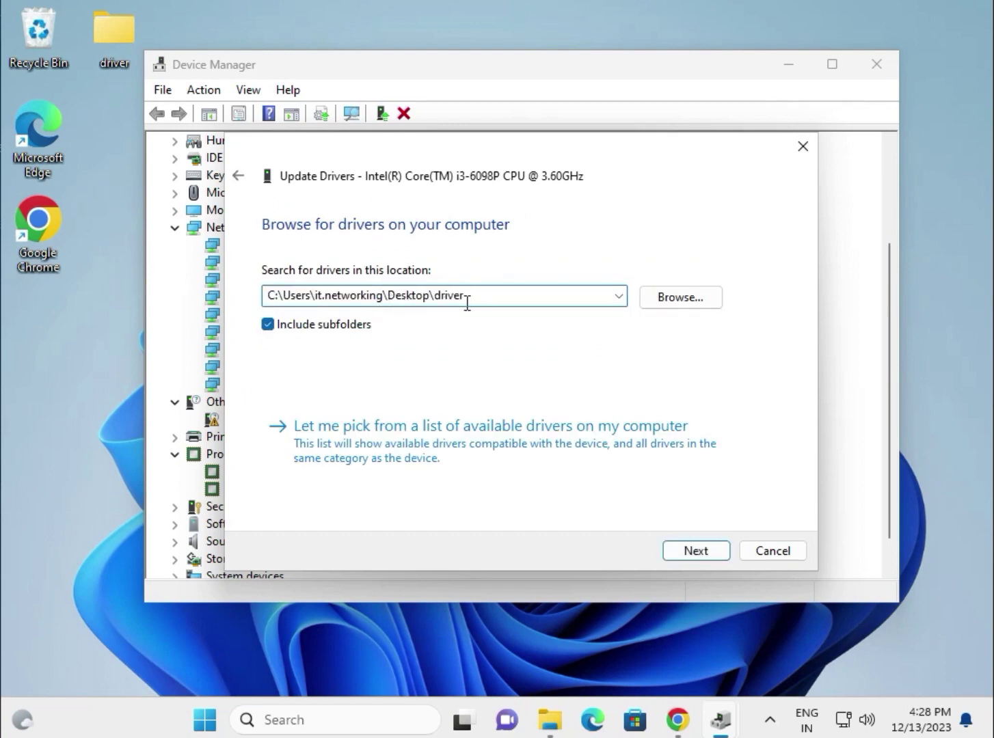
pyautogui.click(661, 304)
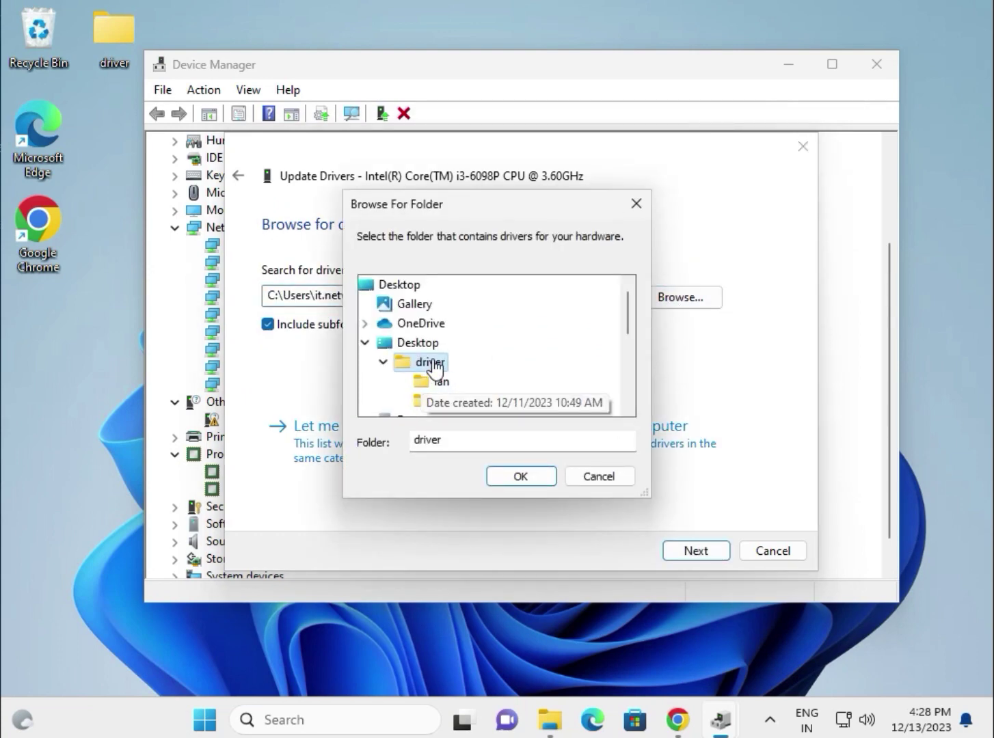
pyautogui.click(516, 482)
pyautogui.click(682, 553)
pyautogui.click(773, 551)
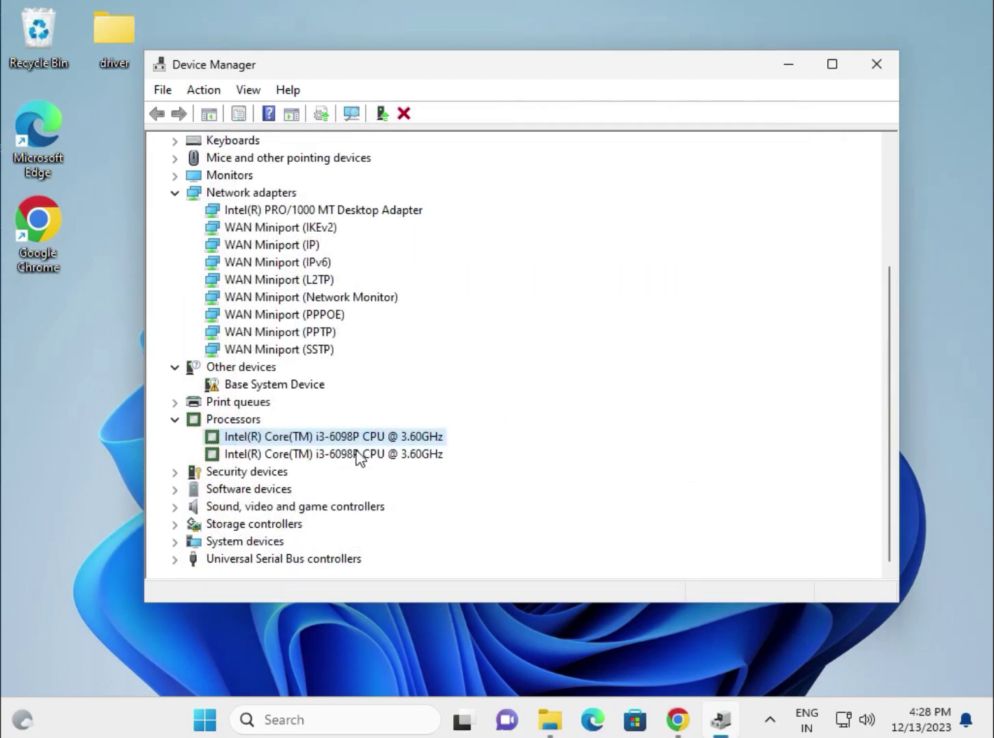
# Step: Expand Sound, video and game controllers and Universal Serial Bus controllers to see their devices
pyautogui.click(174, 507)
pyautogui.click(240, 525)
pyautogui.scroll(-1, 246, 530)
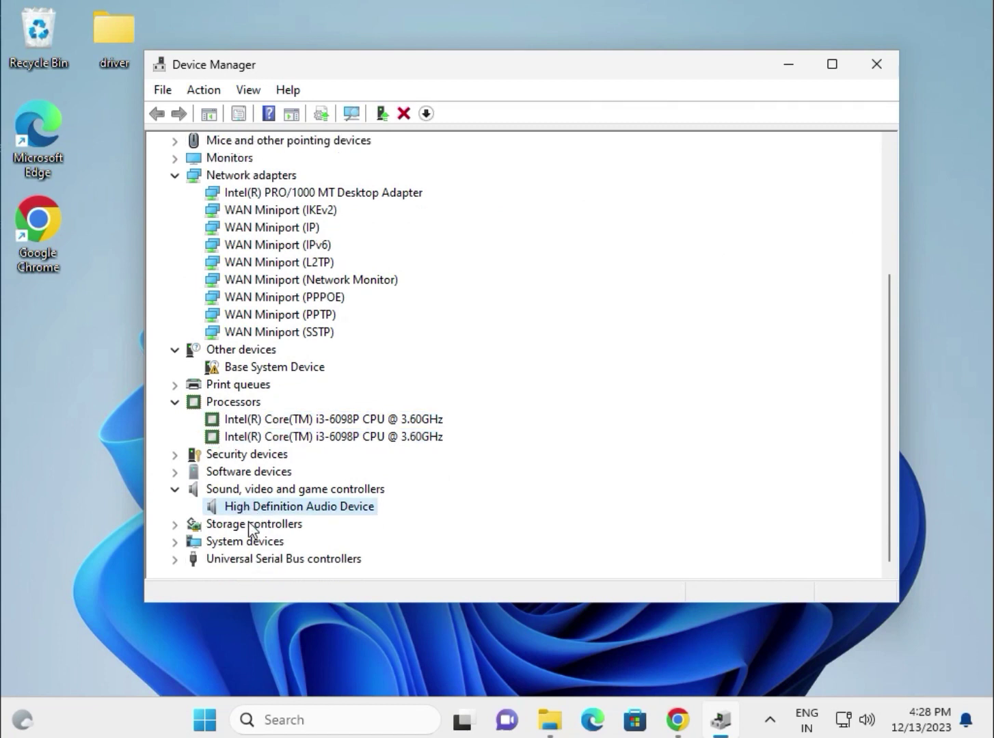
pyautogui.click(175, 559)
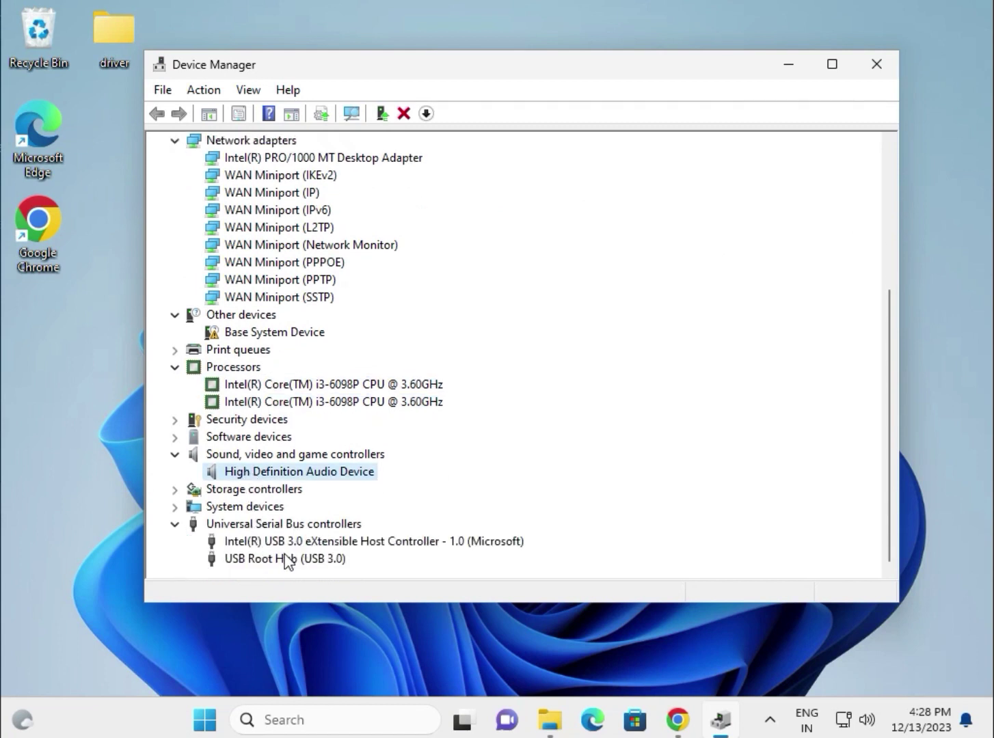
pyautogui.scroll(5, 246, 505)
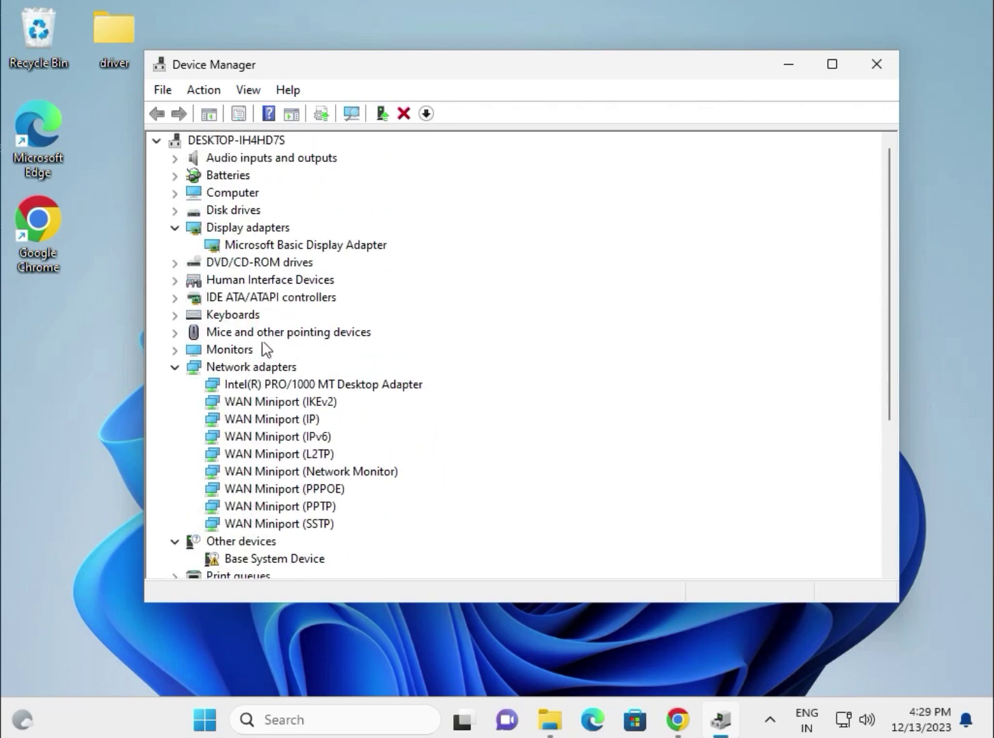
# Step: Review the display adapter, Intel network adapter and first Intel Core i3 processor entries
pyautogui.click(254, 248)
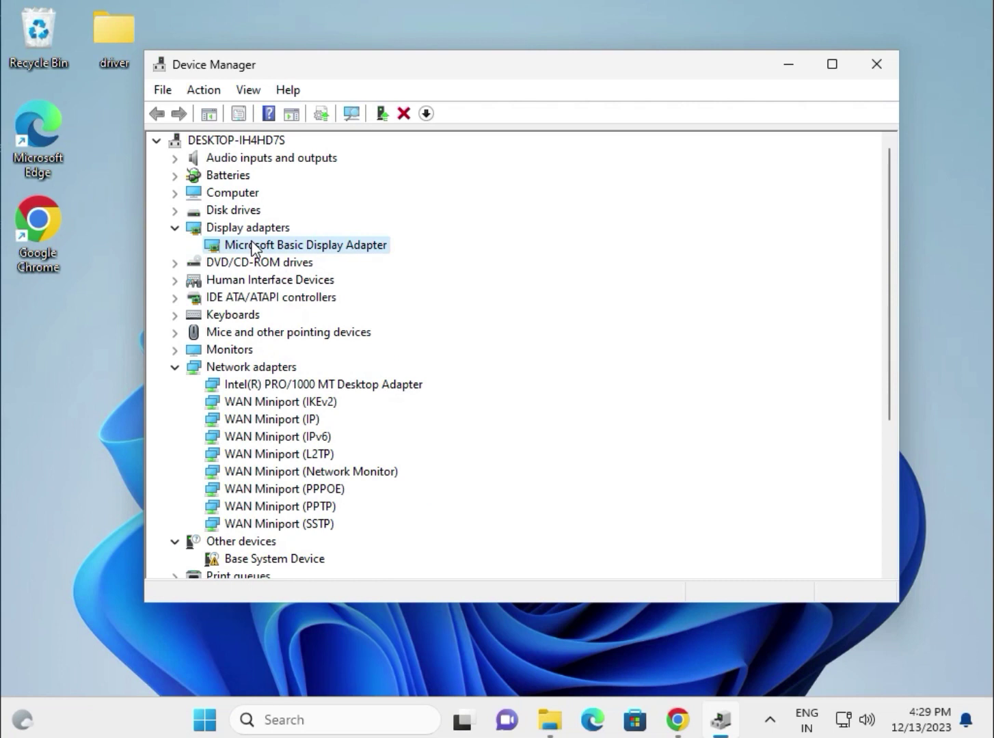
pyautogui.click(274, 385)
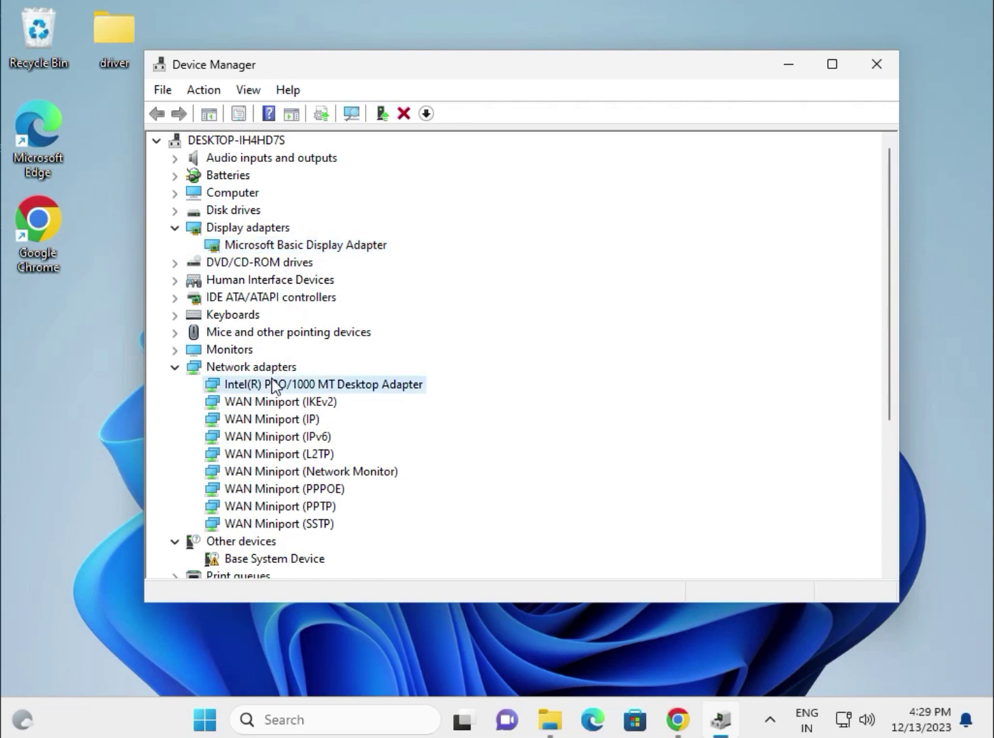
pyautogui.scroll(-2, 272, 387)
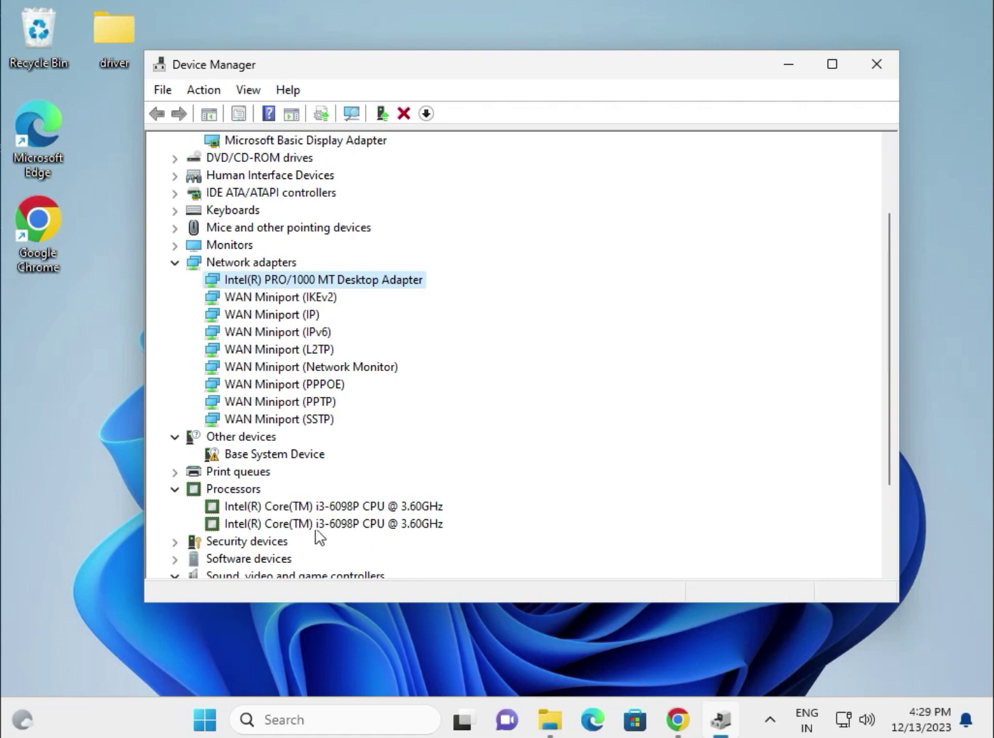
pyautogui.click(335, 508)
pyautogui.scroll(-1, 316, 560)
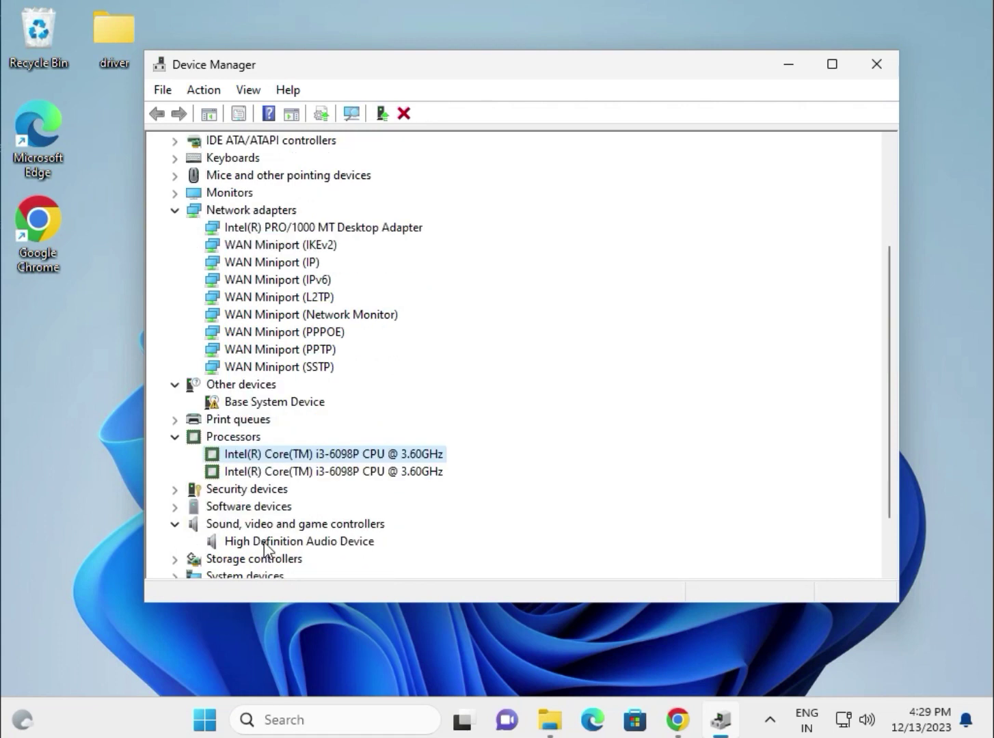